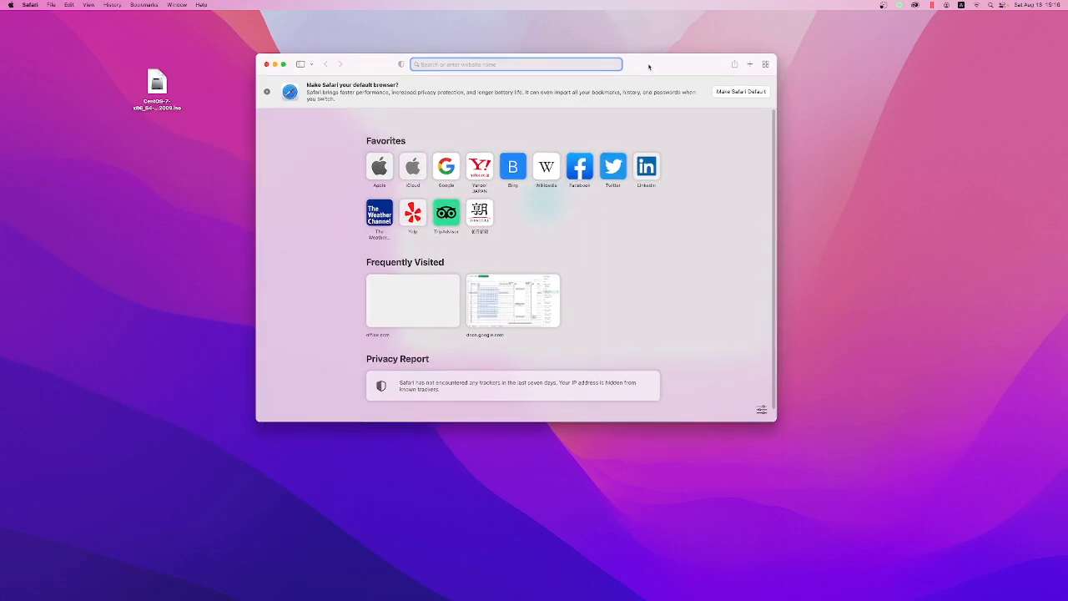
# Step: Load the google.co.jp home page and dismiss its low-storage notice
pyautogui.moveTo(653, 65); pyautogui.dragTo(650, 63)
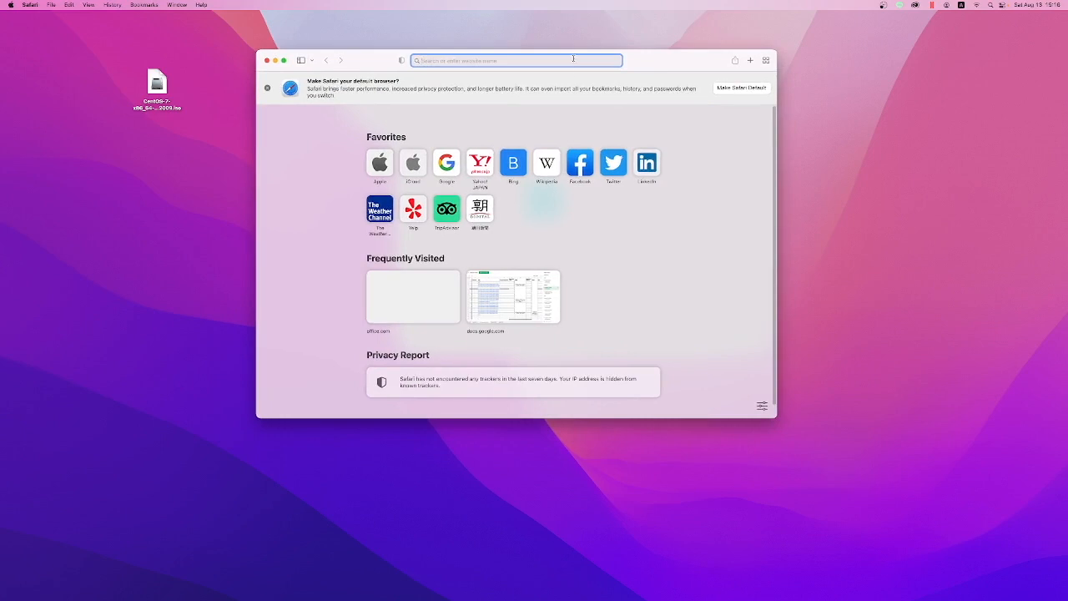
pyautogui.write('open')
pyautogui.press('BackSpace')
pyautogui.press('BackSpace')
pyautogui.press('BackSpace')
pyautogui.press('BackSpace')
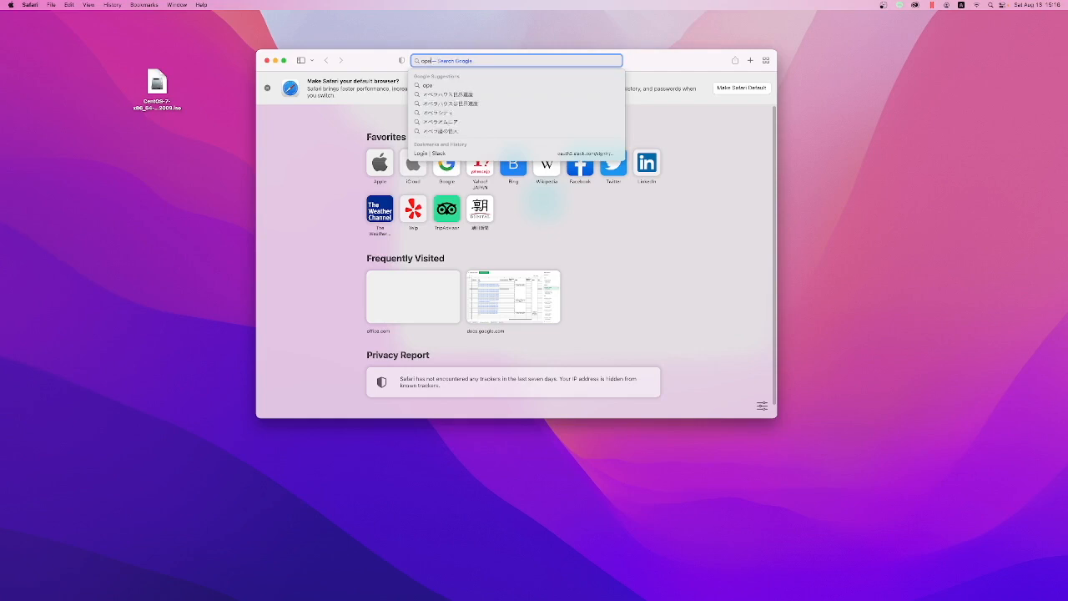
pyautogui.write('google.co.jp')
pyautogui.press('Return')
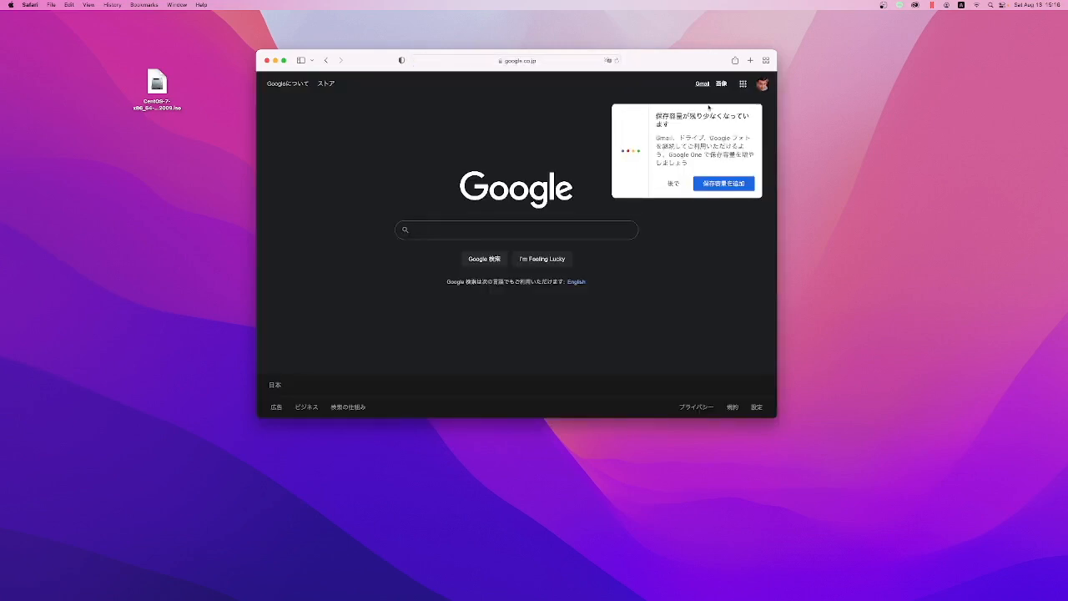
pyautogui.click(673, 182)
pyautogui.click(496, 229)
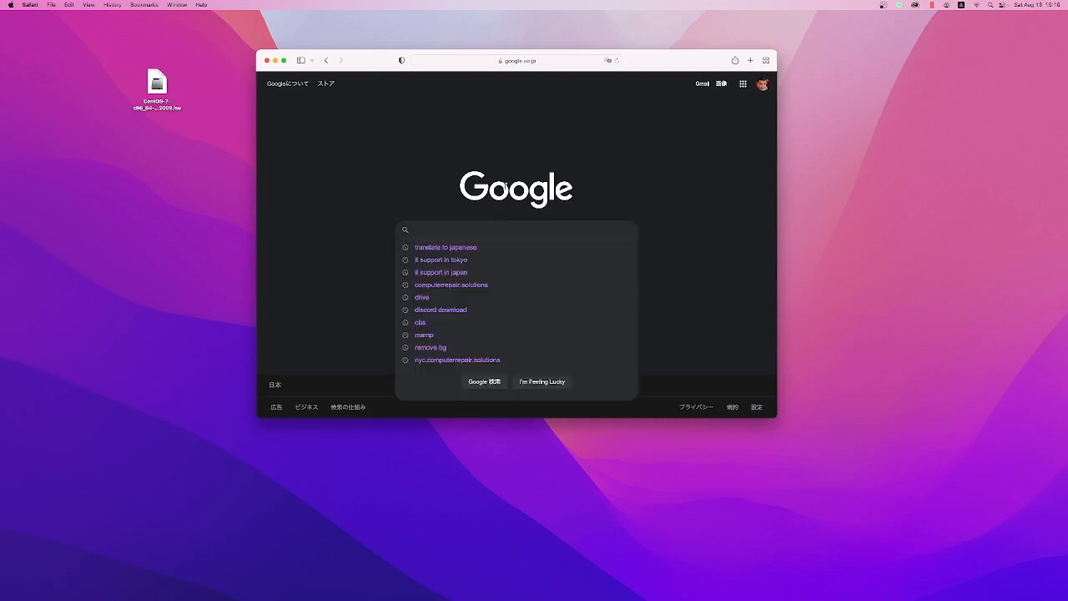
pyautogui.click(518, 150)
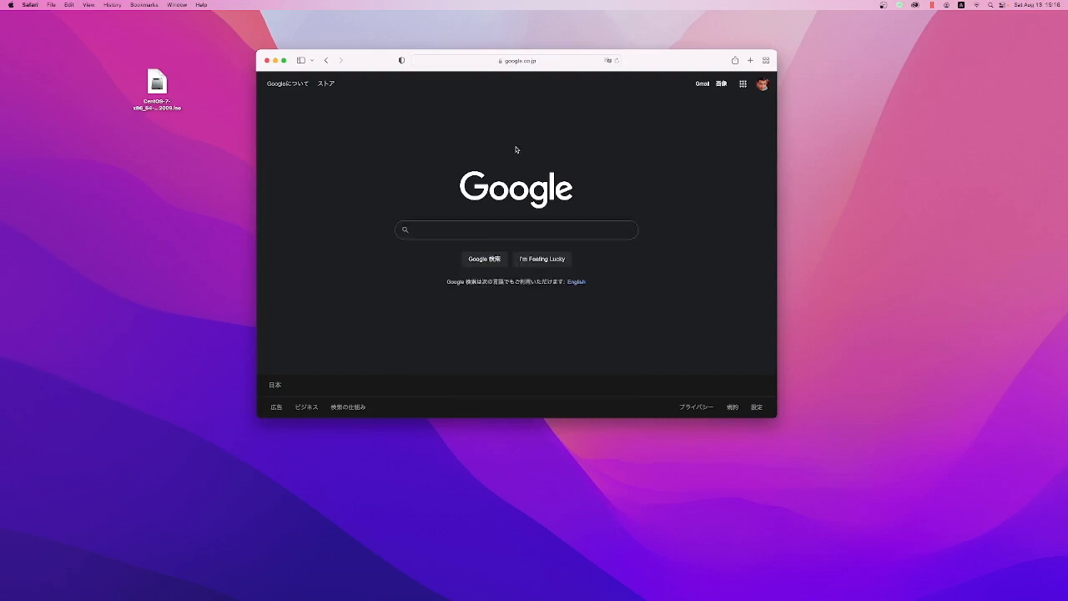
pyautogui.moveTo(649, 61); pyautogui.dragTo(606, 53)
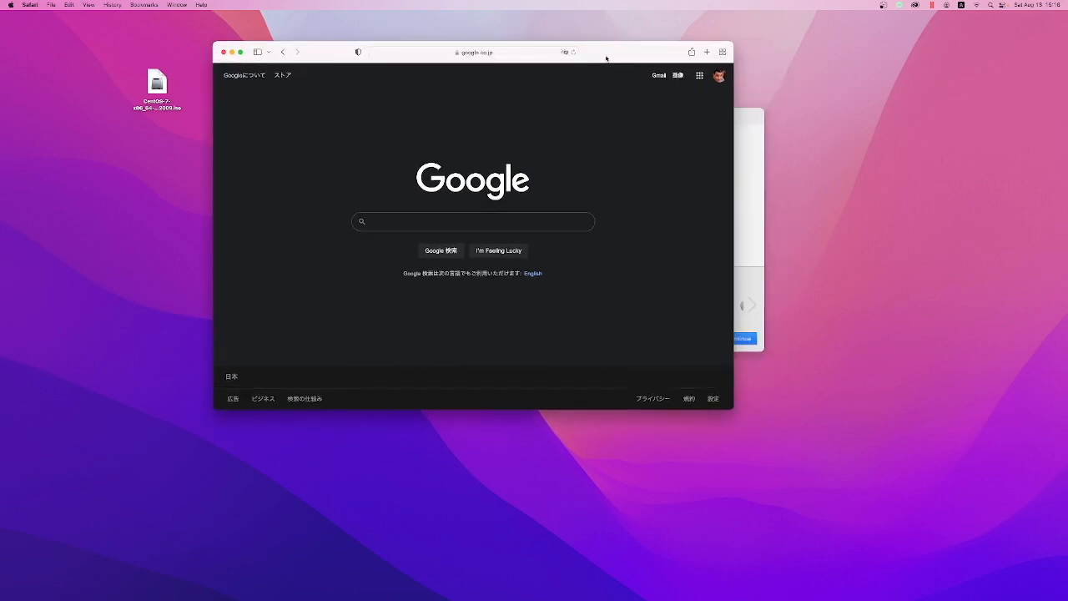
pyautogui.click(707, 52)
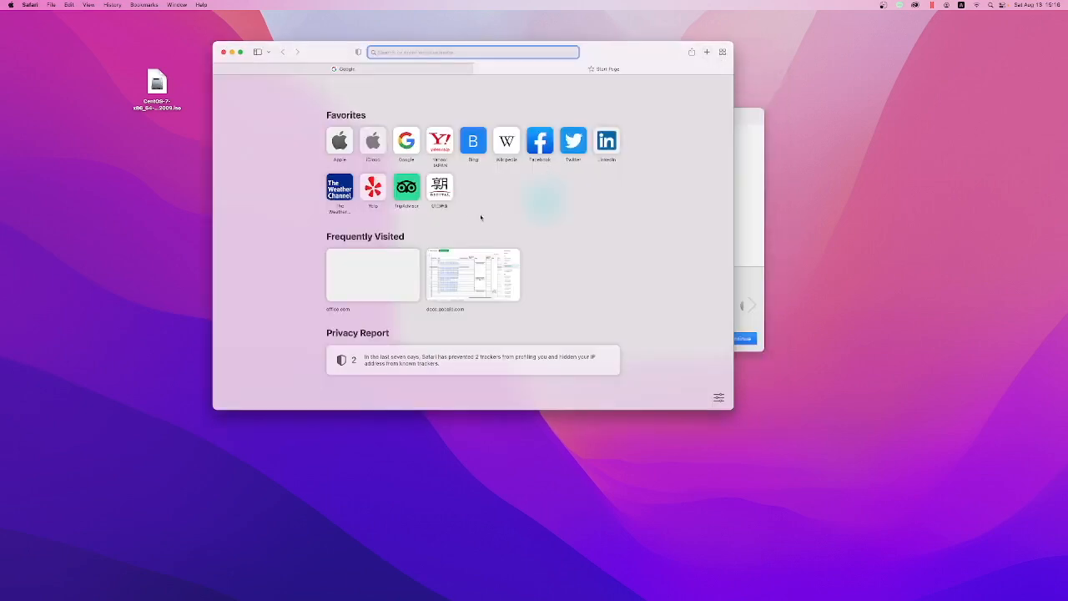
pyautogui.click(434, 70)
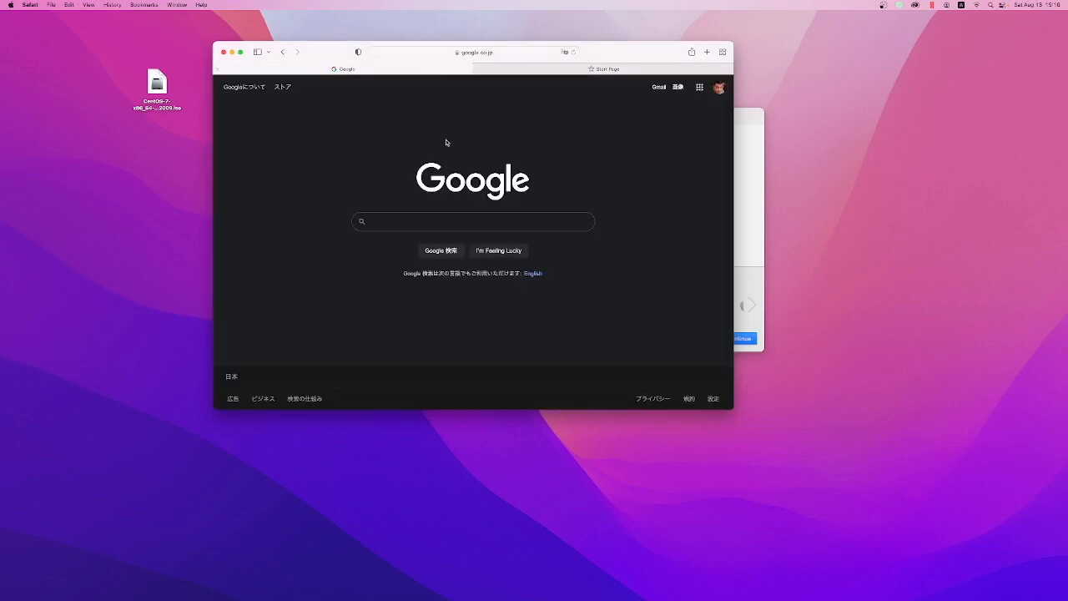
pyautogui.click(424, 221)
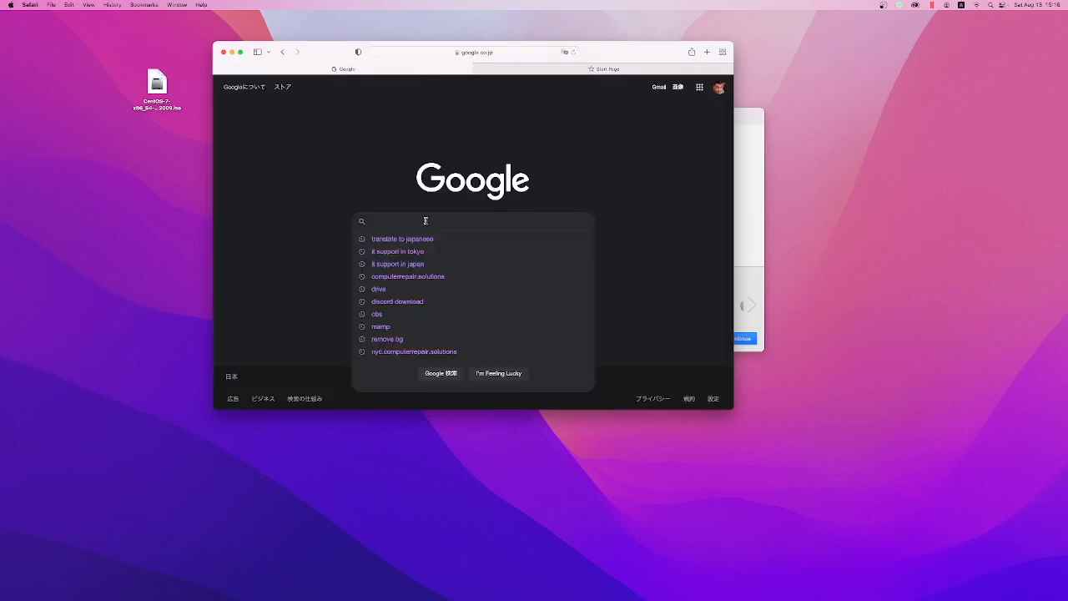
pyautogui.click(553, 170)
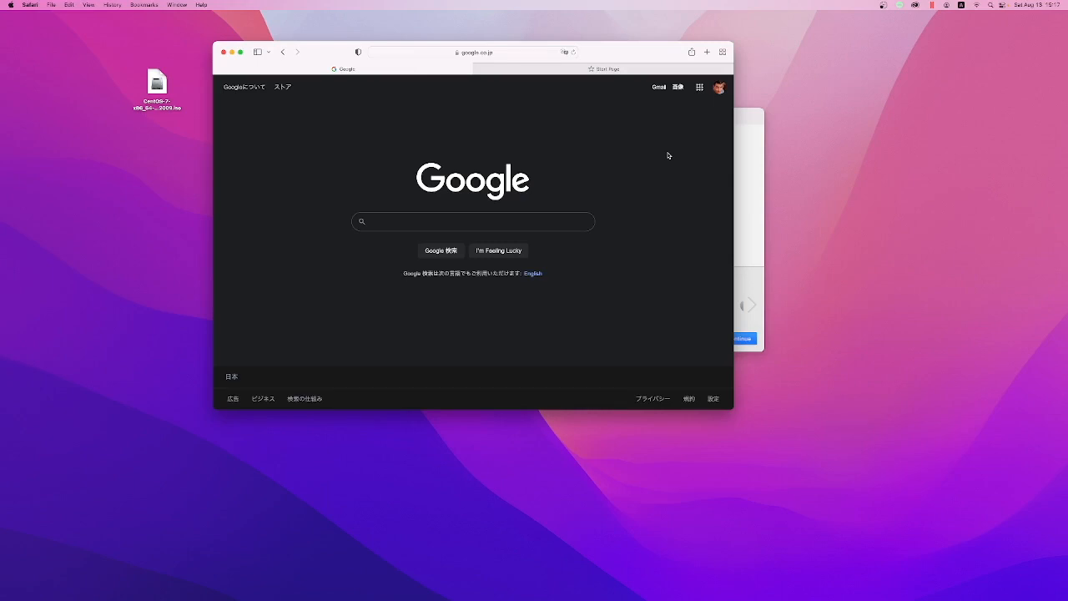
# Step: Search Google for virtualbox and open the Oracle VM VirtualBox website
pyautogui.click(527, 222)
pyautogui.write('vitu')
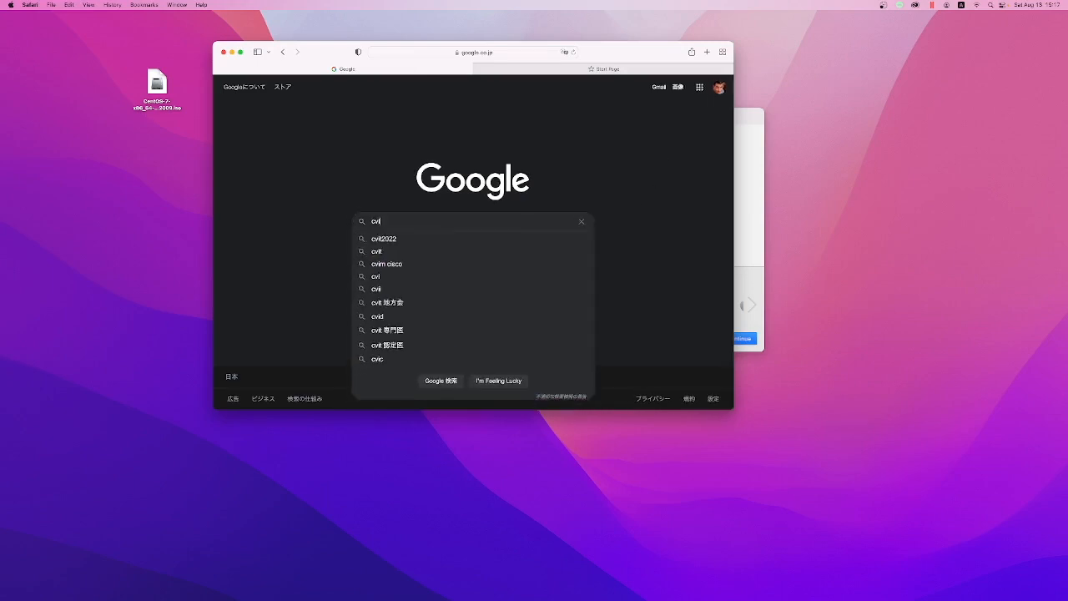
pyautogui.press('BackSpace')
pyautogui.press('BackSpace')
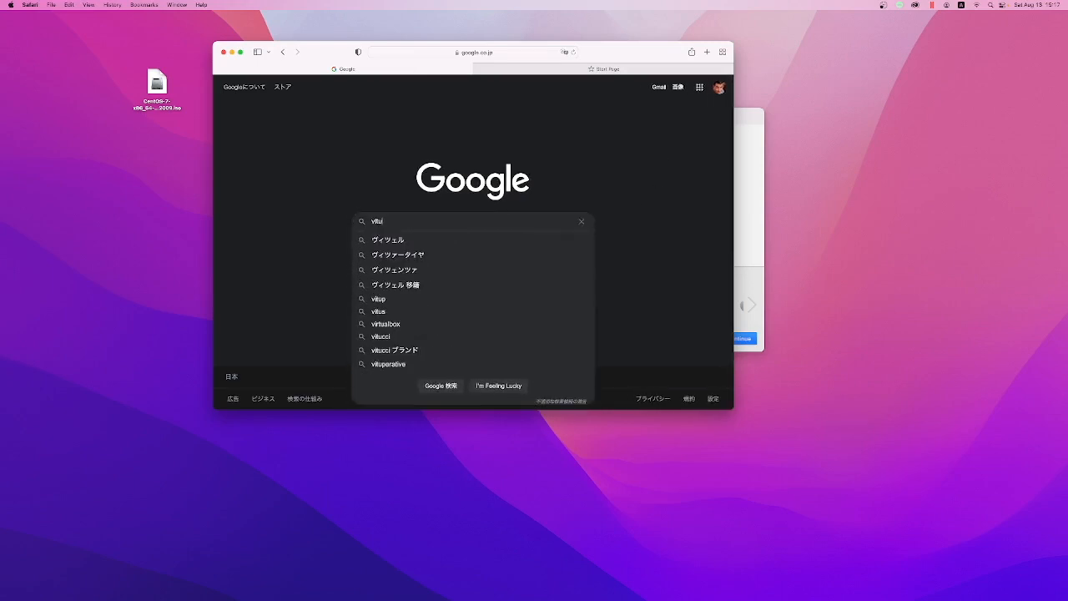
pyautogui.click(546, 258)
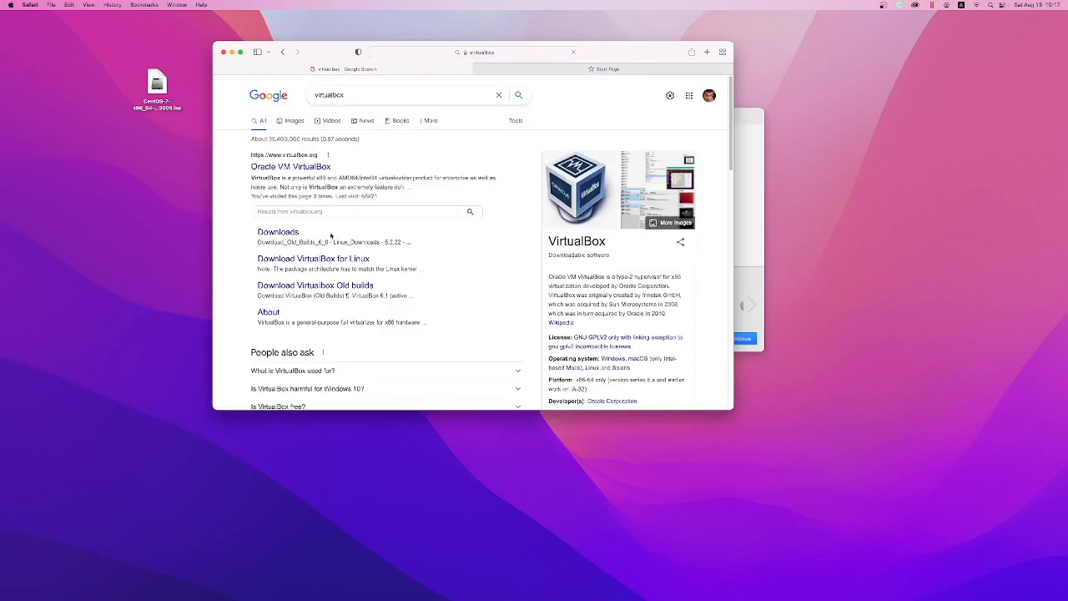
pyautogui.click(317, 167)
pyautogui.moveTo(644, 50); pyautogui.dragTo(679, 30)
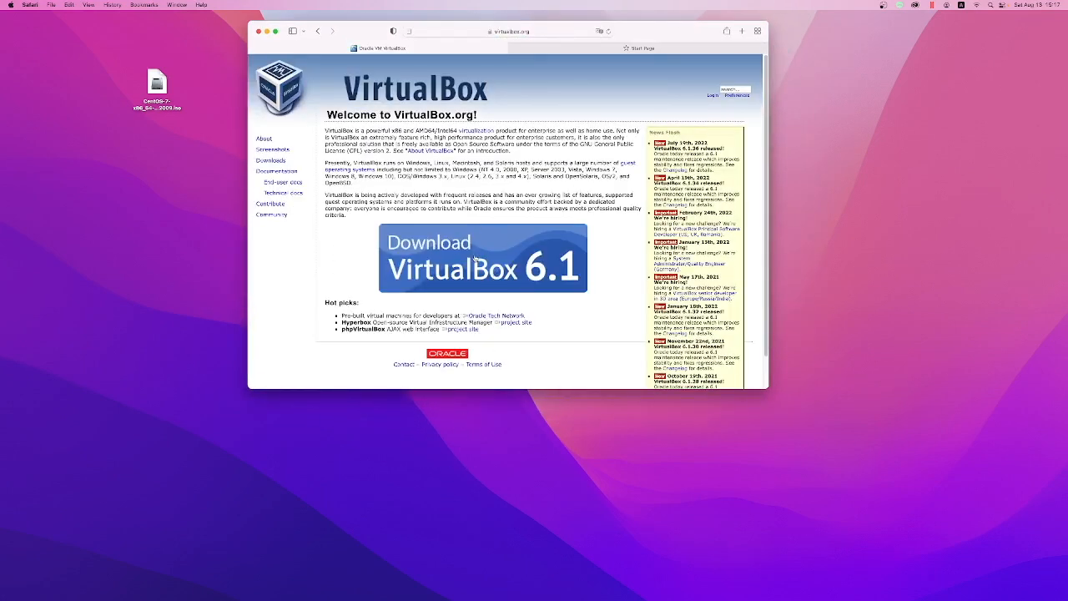
pyautogui.click(469, 262)
pyautogui.scroll(-3, 463, 282)
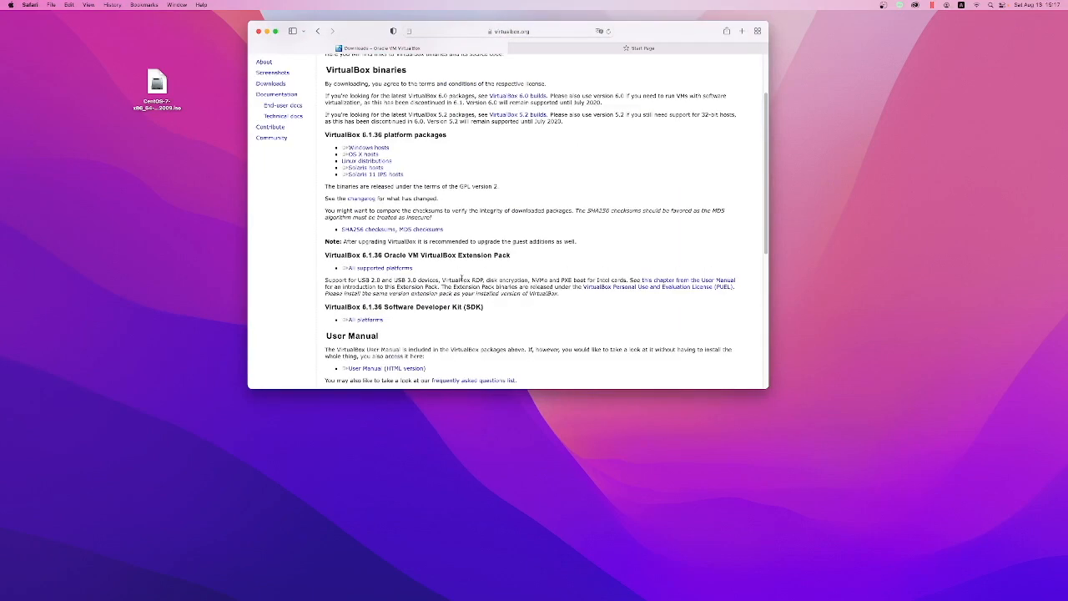
pyautogui.click(368, 157)
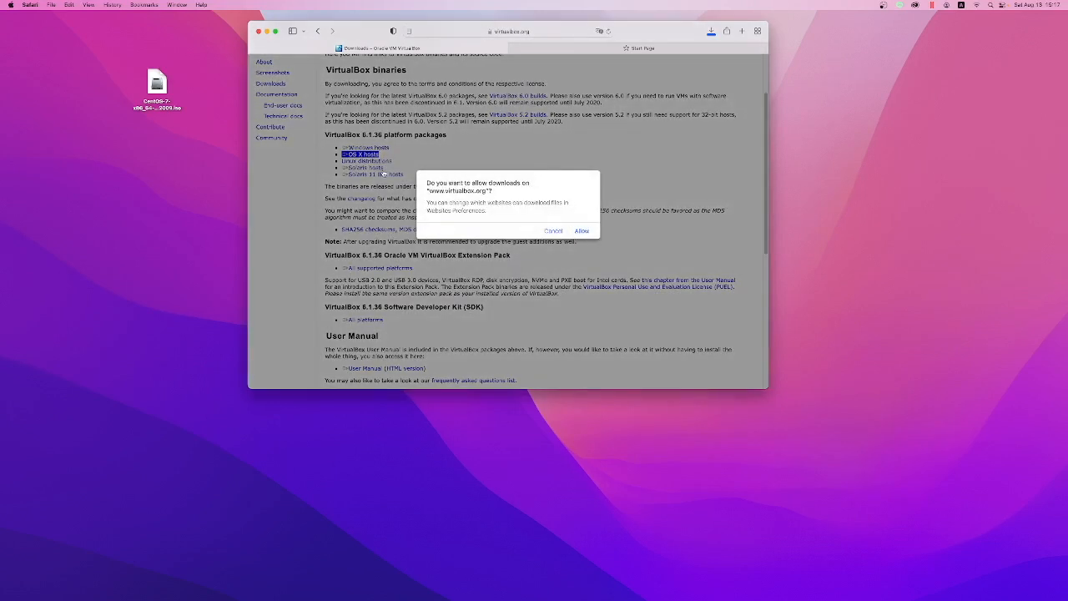
pyautogui.click(582, 231)
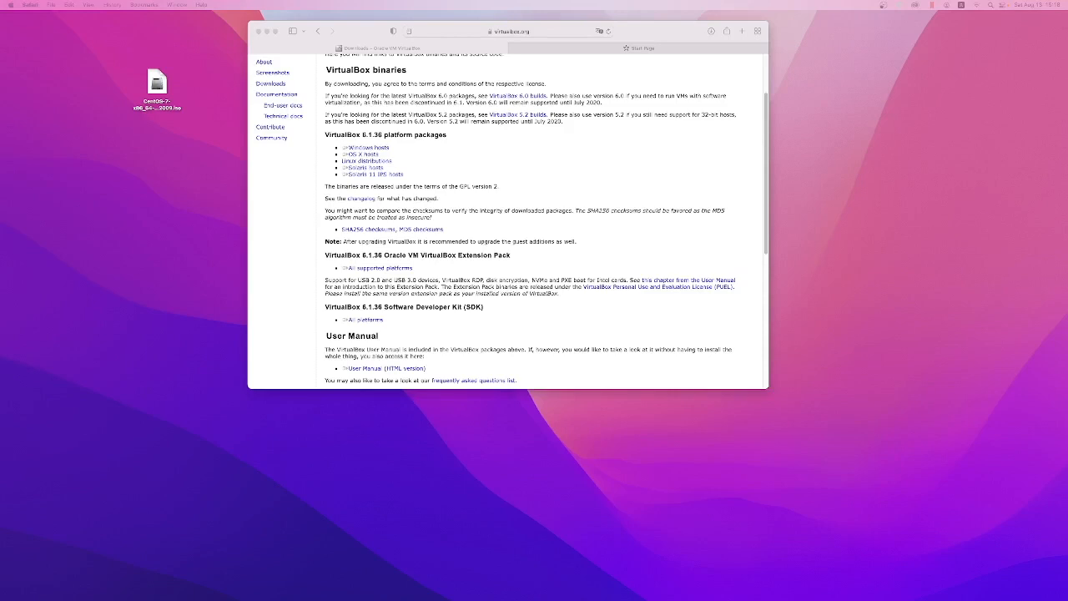
# Step: Try to install VirtualBox from the downloaded disk image by running VirtualBox.pkg and allowing its compatibility check
pyautogui.moveTo(1067, 380); pyautogui.dragTo(1004, 57)
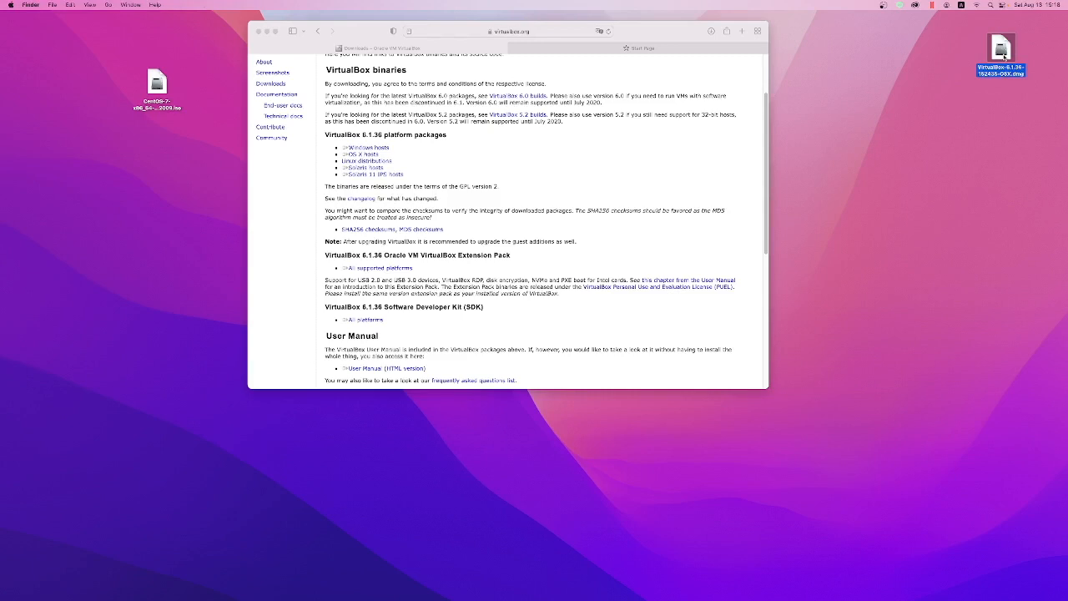
pyautogui.doubleClick(1005, 57)
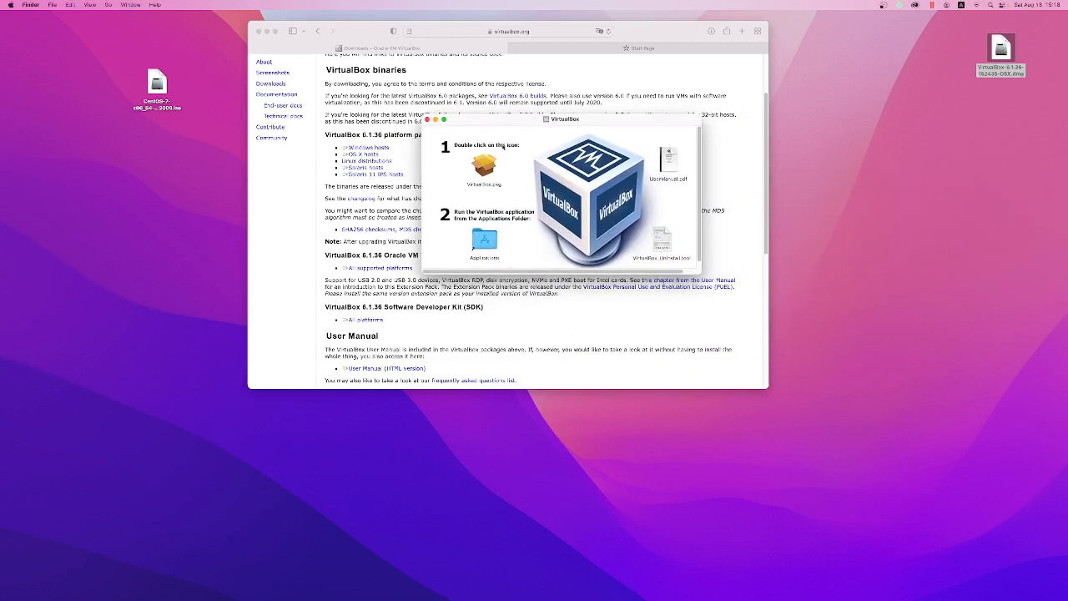
pyautogui.doubleClick(485, 165)
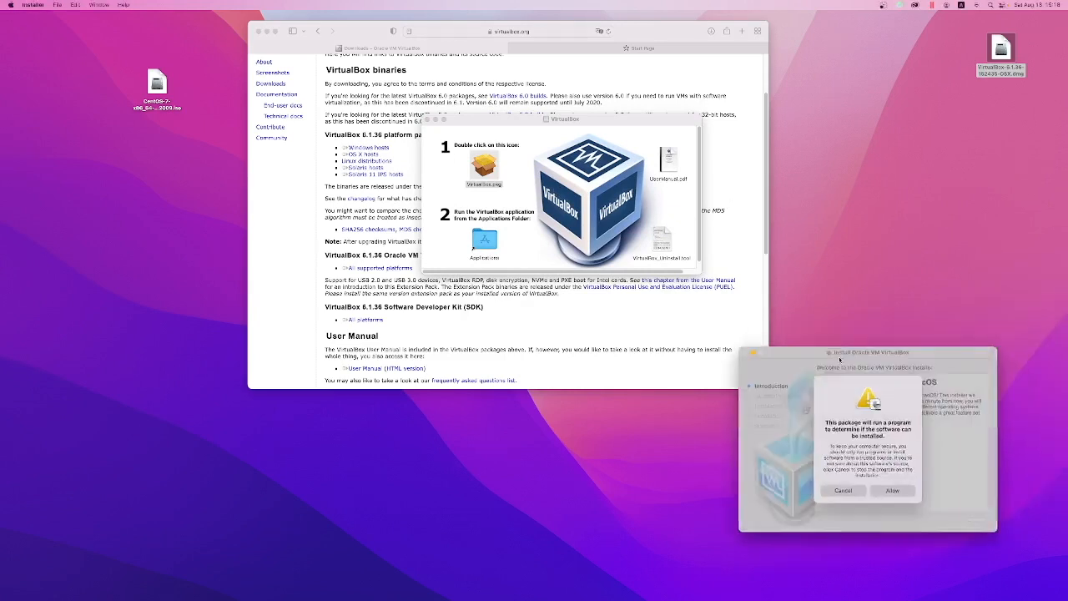
pyautogui.click(569, 255)
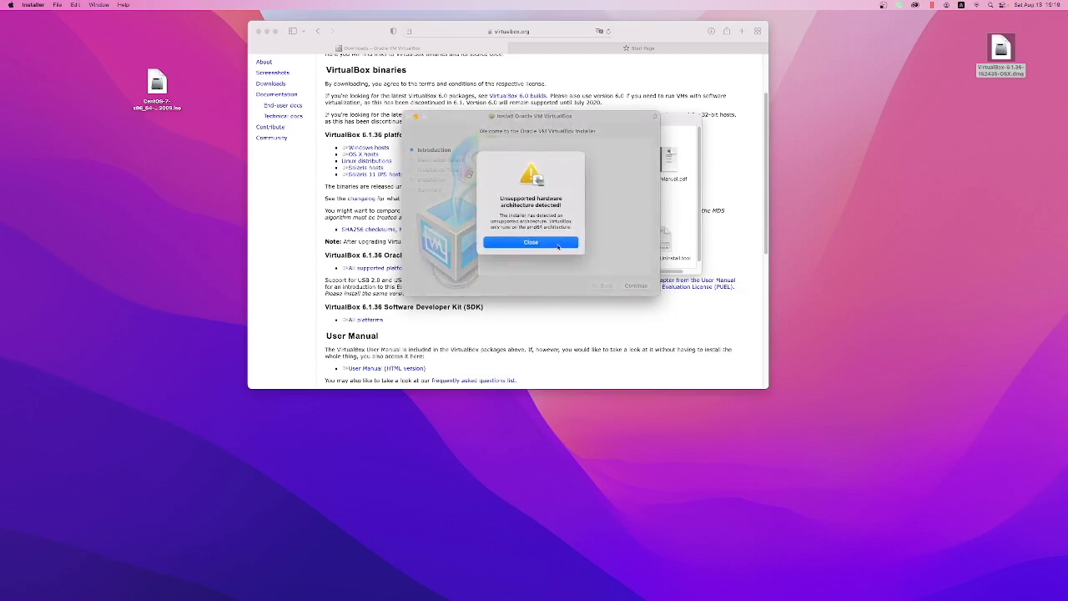
pyautogui.click(559, 243)
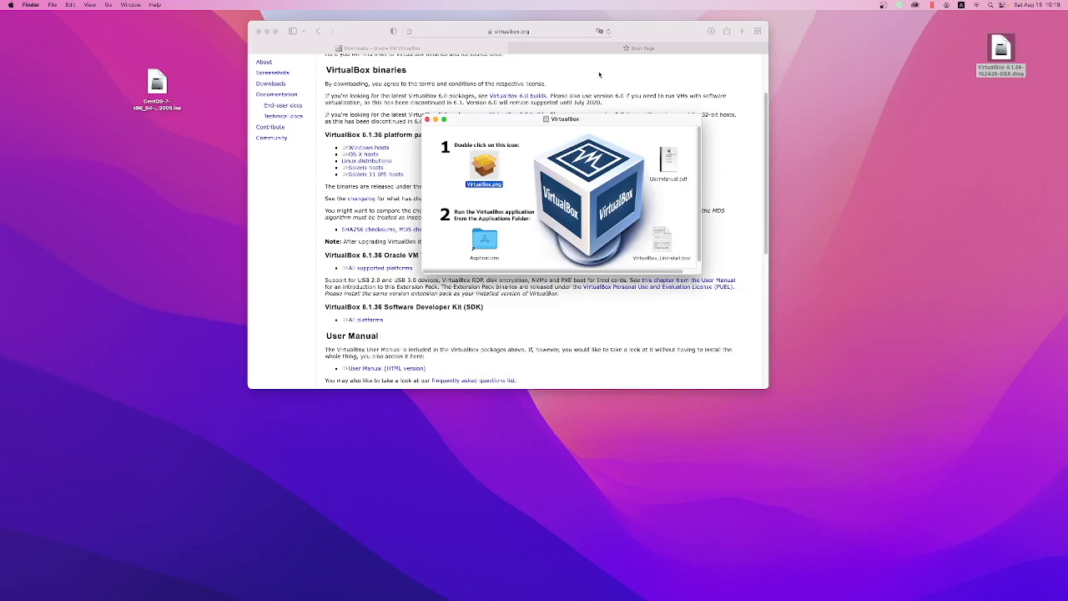
# Step: Examine the VirtualBox downloads page and its Linux distributions page for the available host packages
pyautogui.click(600, 76)
pyautogui.click(374, 155)
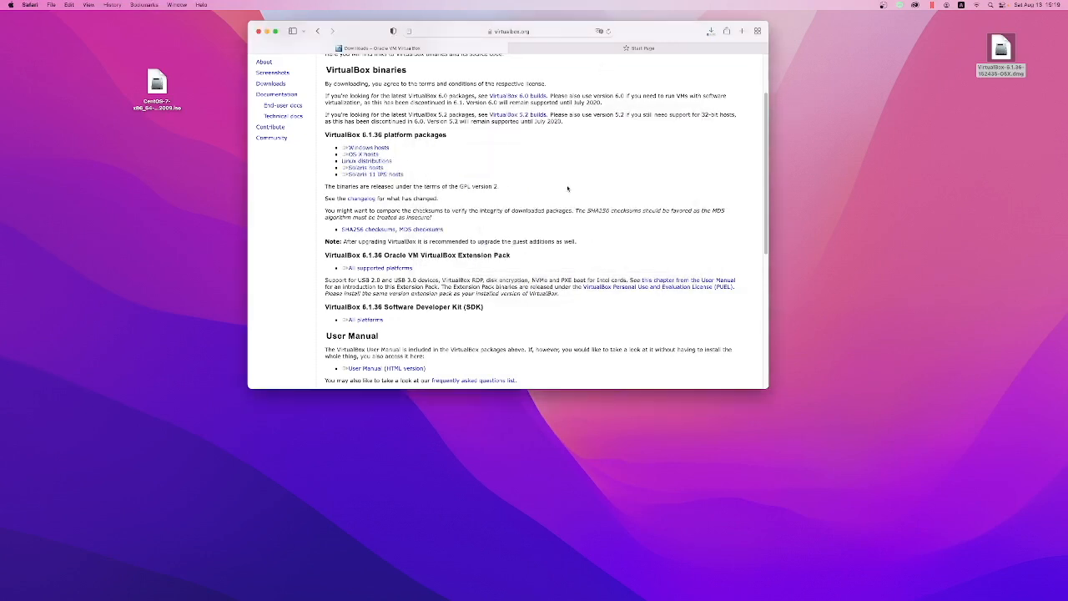
pyautogui.scroll(-2, 372, 159)
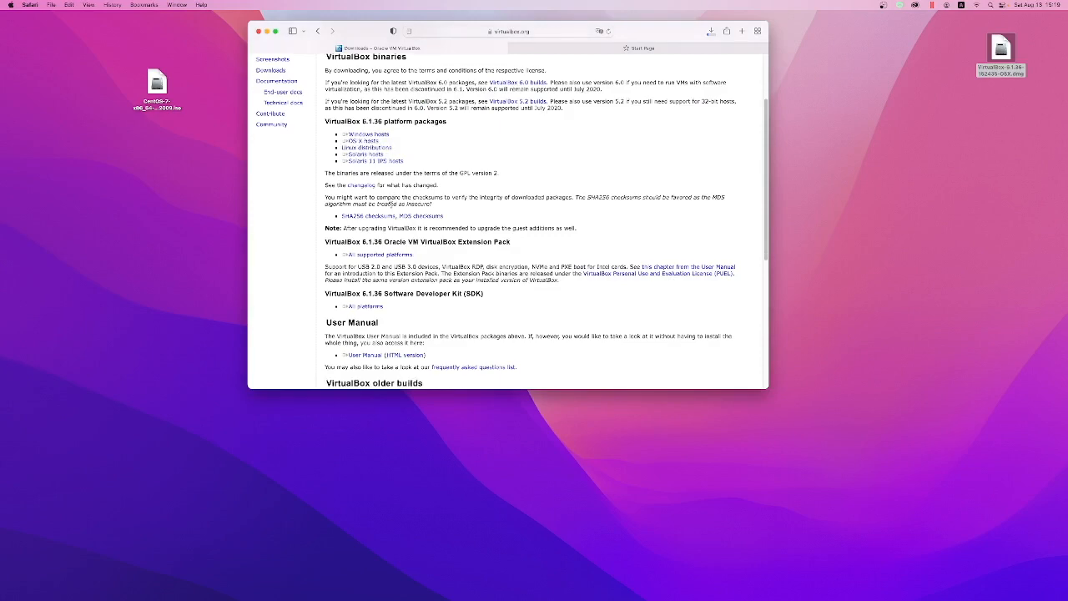
pyautogui.scroll(-5, 390, 209)
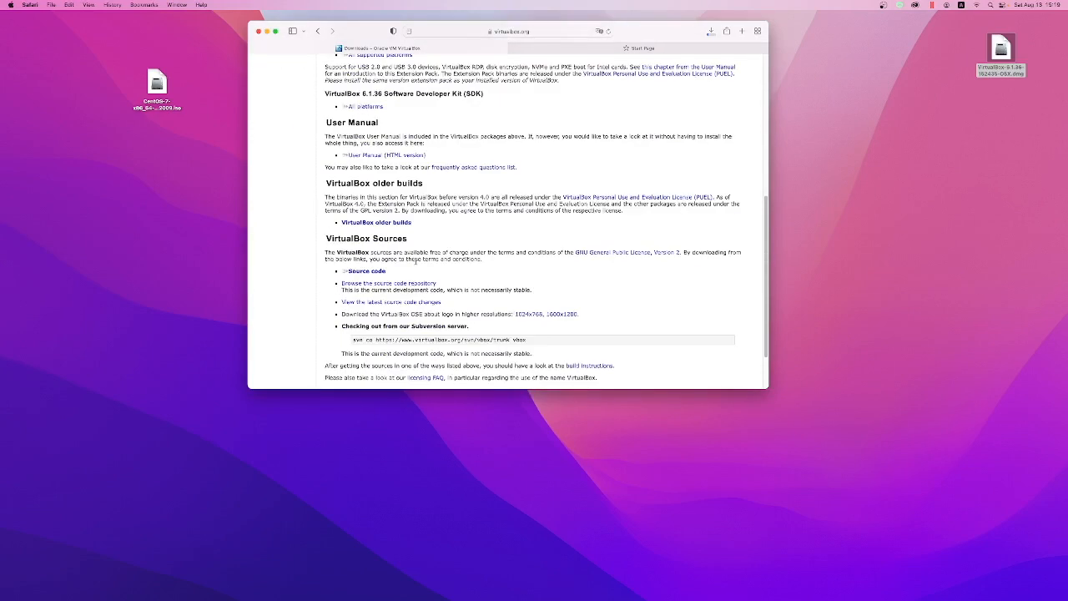
pyautogui.scroll(-2, 466, 298)
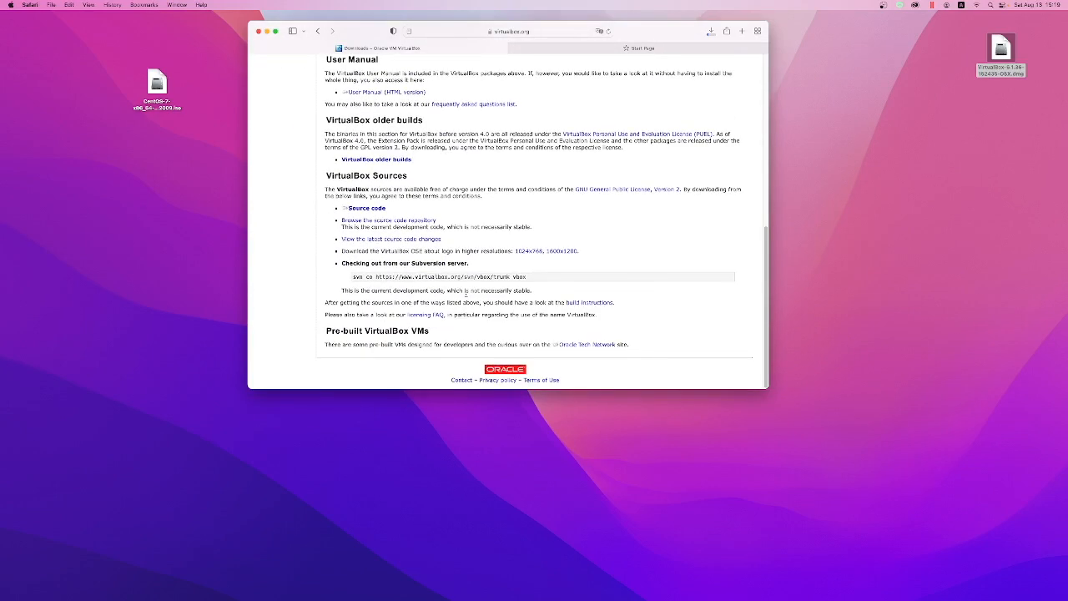
pyautogui.scroll(15, 466, 294)
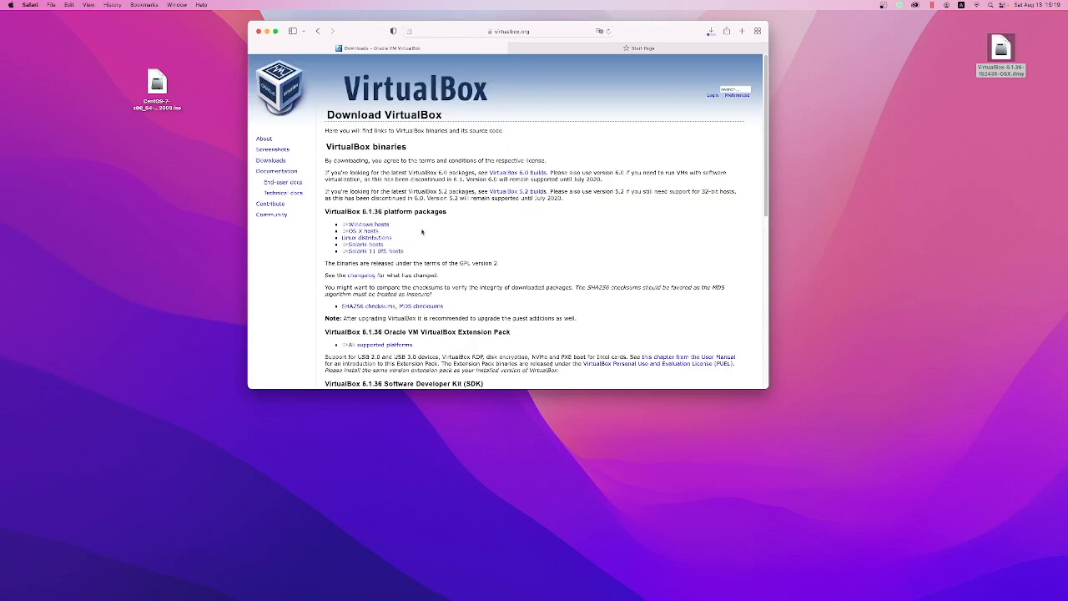
pyautogui.click(367, 238)
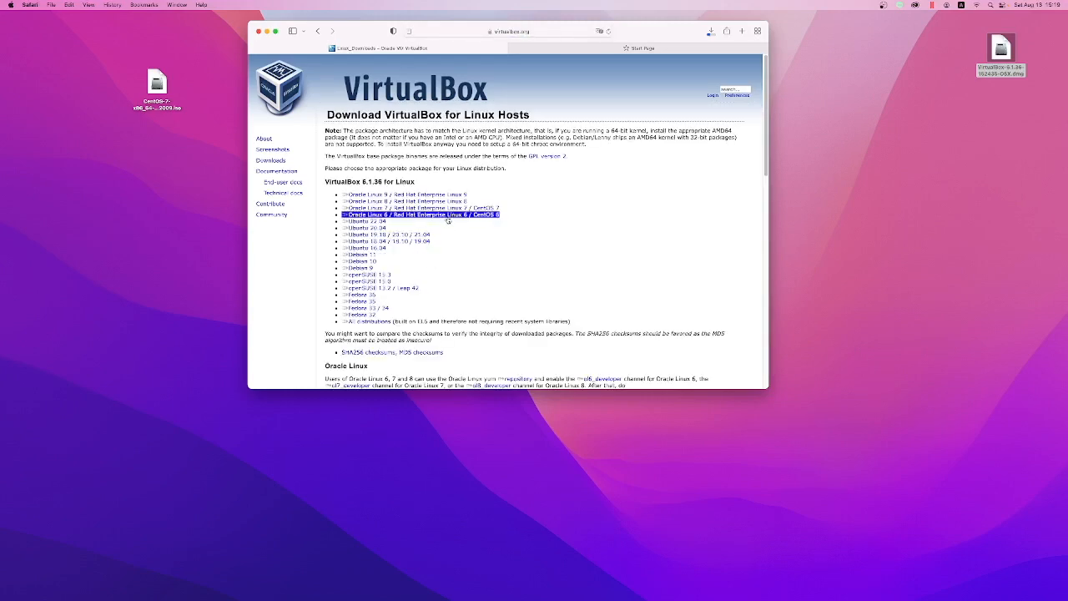
pyautogui.scroll(-20, 451, 223)
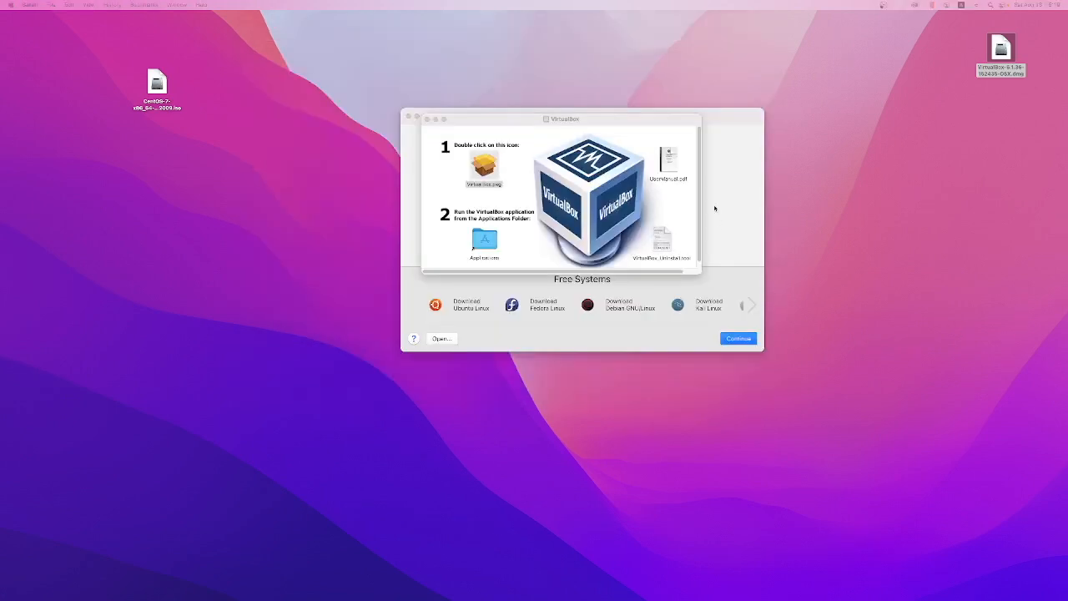
# Step: Close the VirtualBox disk image window and switch to the Parallels Desktop Installation Assistant
pyautogui.click(625, 120)
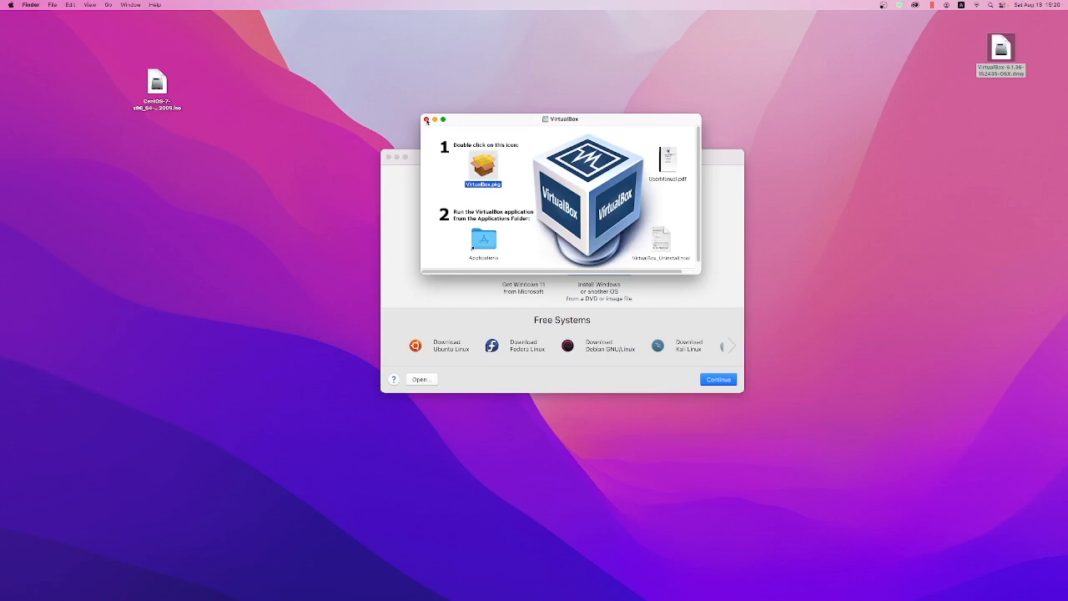
pyautogui.click(427, 120)
pyautogui.moveTo(569, 166); pyautogui.dragTo(566, 88)
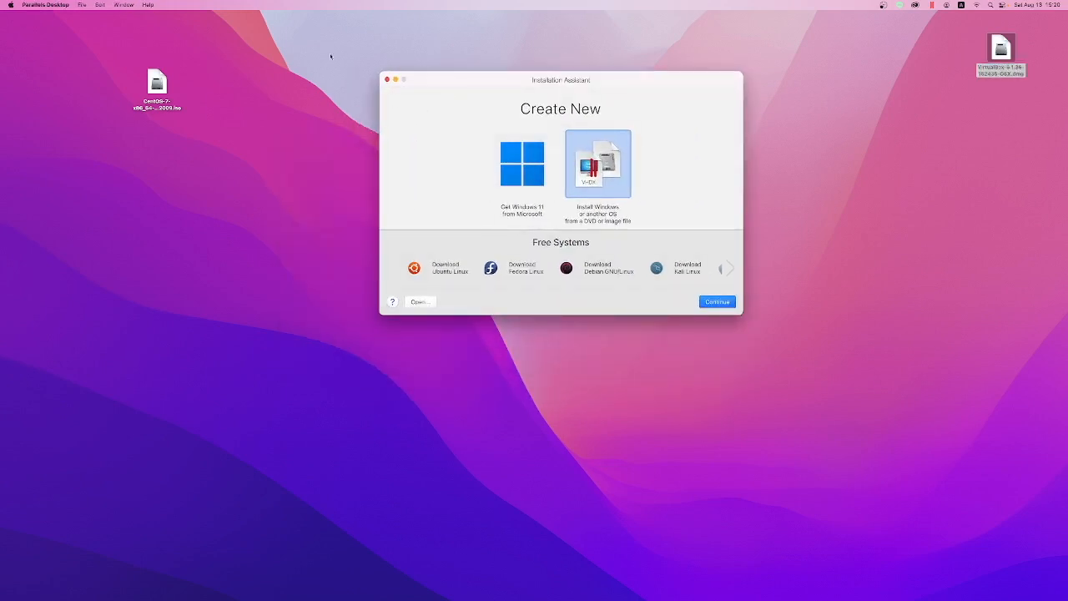
pyautogui.click(39, 6)
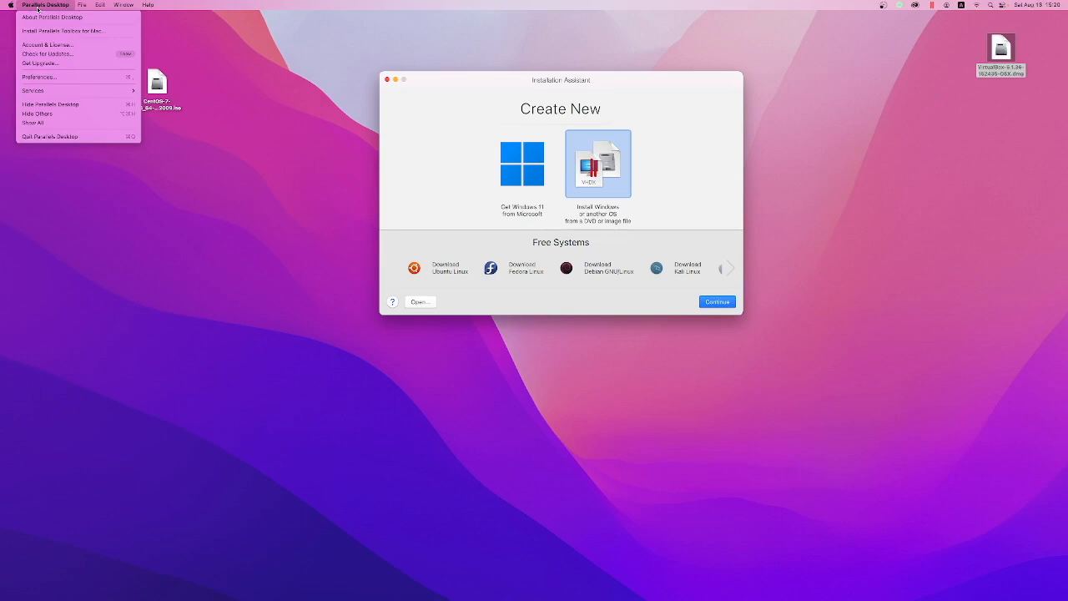
pyautogui.click(27, 4)
pyautogui.moveTo(429, 79); pyautogui.dragTo(346, 51)
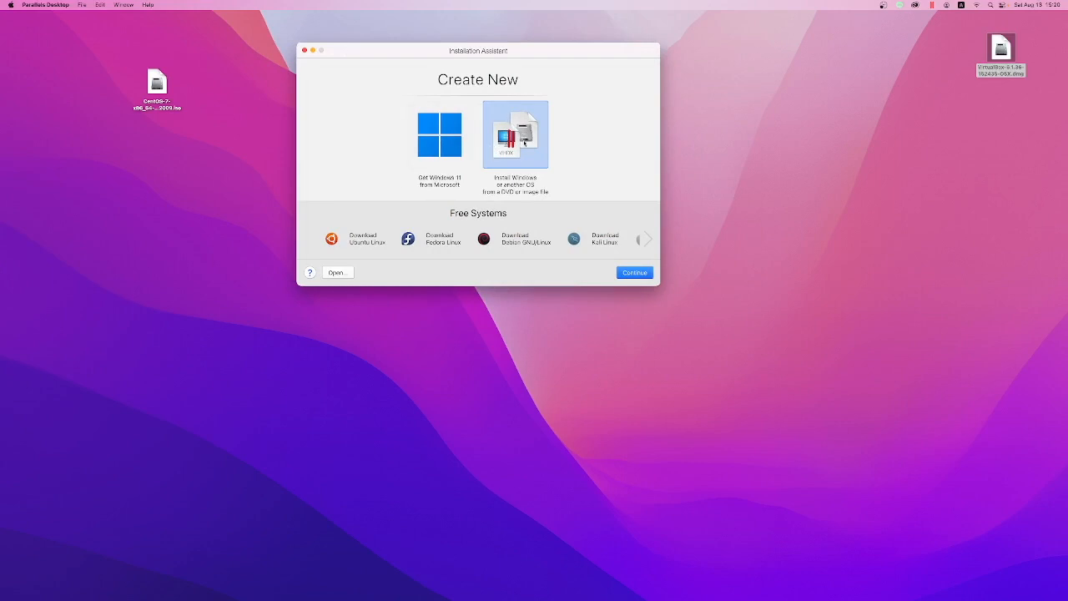
# Step: Check the Parallels folder for existing virtual machine files and browse the free systems offered for download
pyautogui.click(337, 272)
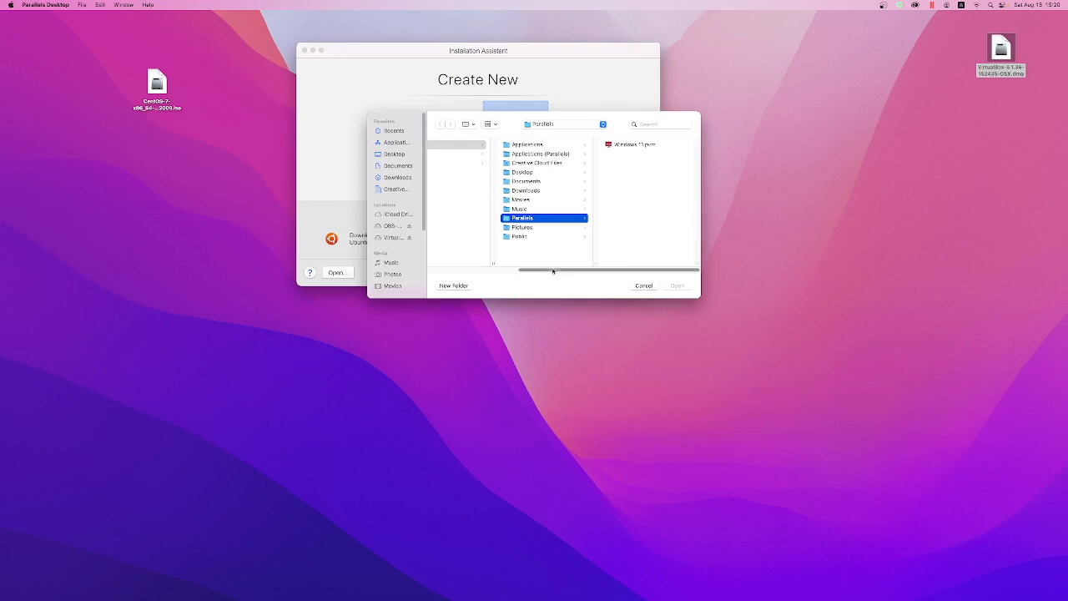
pyautogui.moveTo(554, 270); pyautogui.dragTo(450, 269)
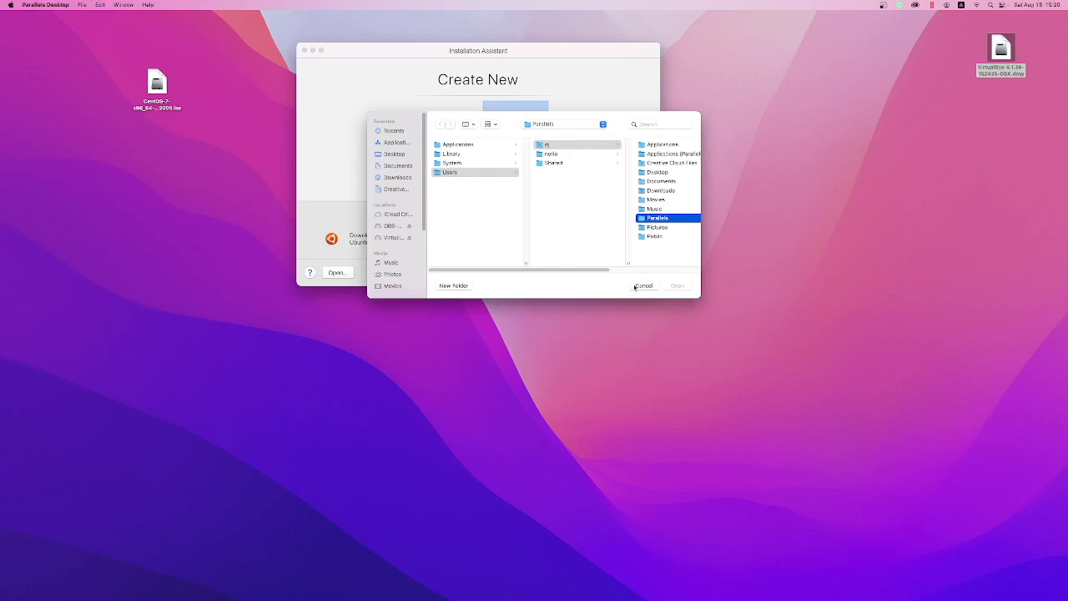
pyautogui.click(643, 286)
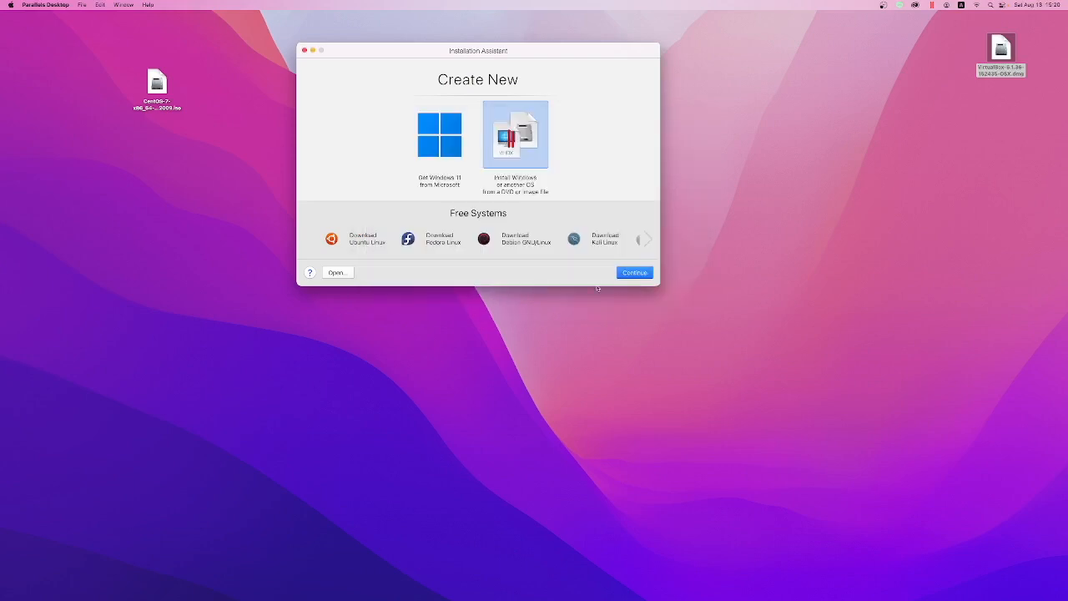
pyautogui.click(647, 240)
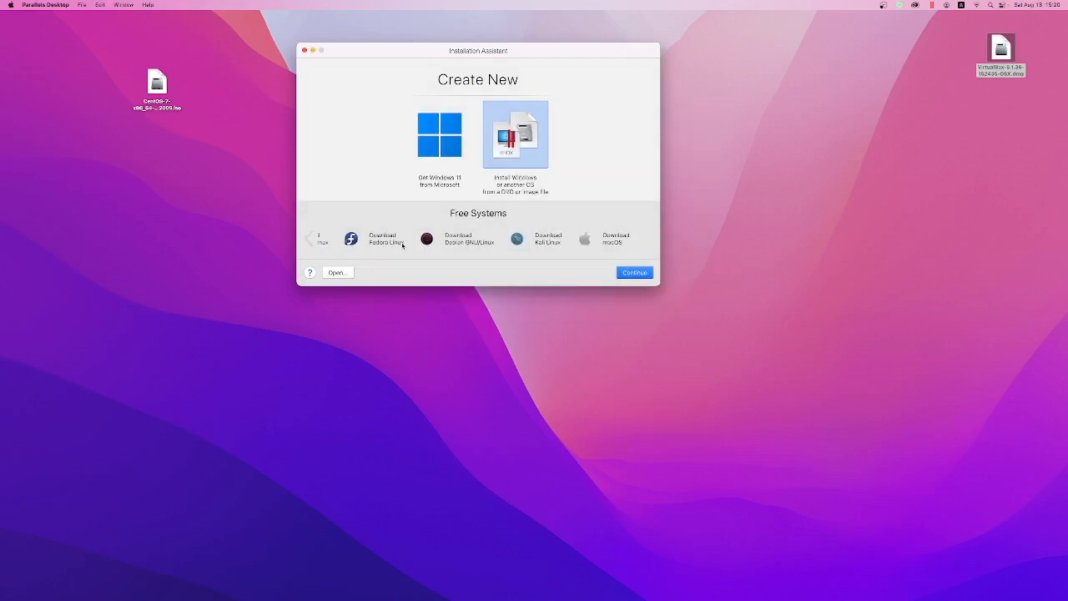
pyautogui.click(310, 241)
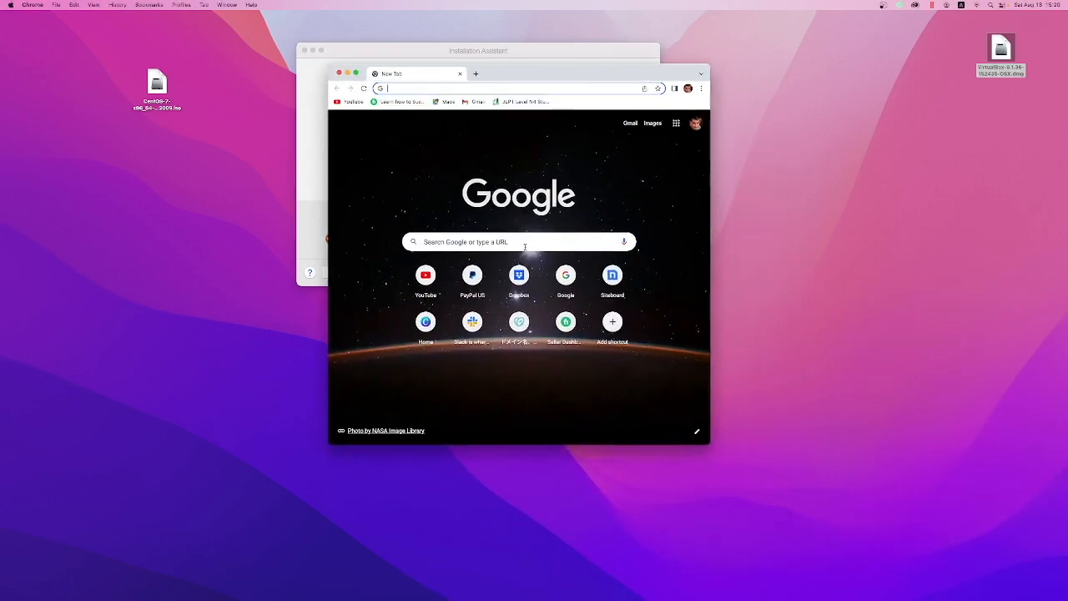
# Step: Search Google for "ubuntu" in Chrome, open ubuntu.com accepting all trackers, and display its download options
pyautogui.click(527, 242)
pyautogui.write('ubuntu')
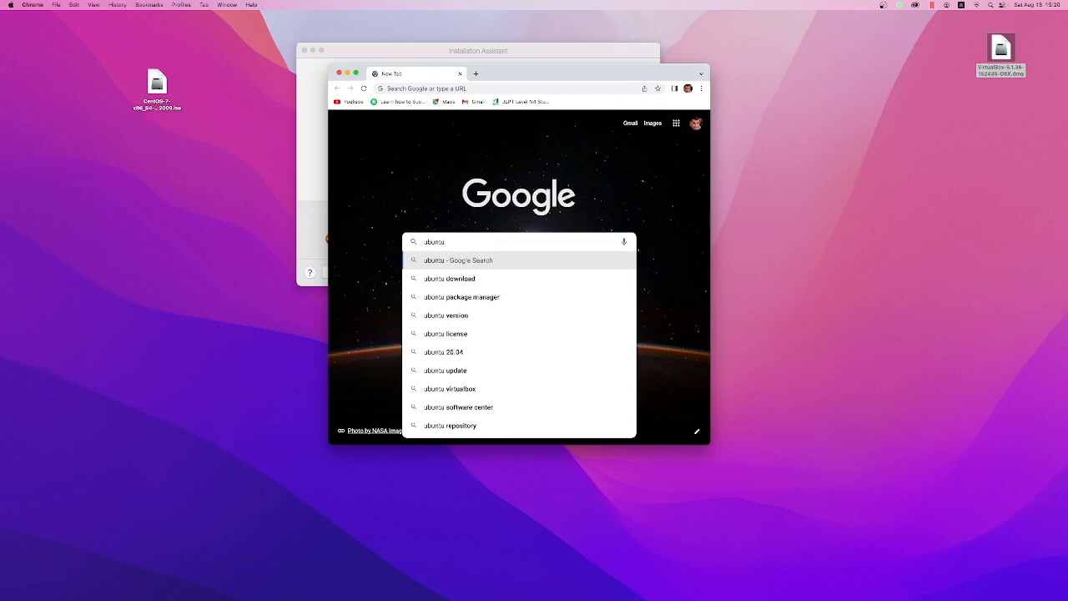
pyautogui.press('Return')
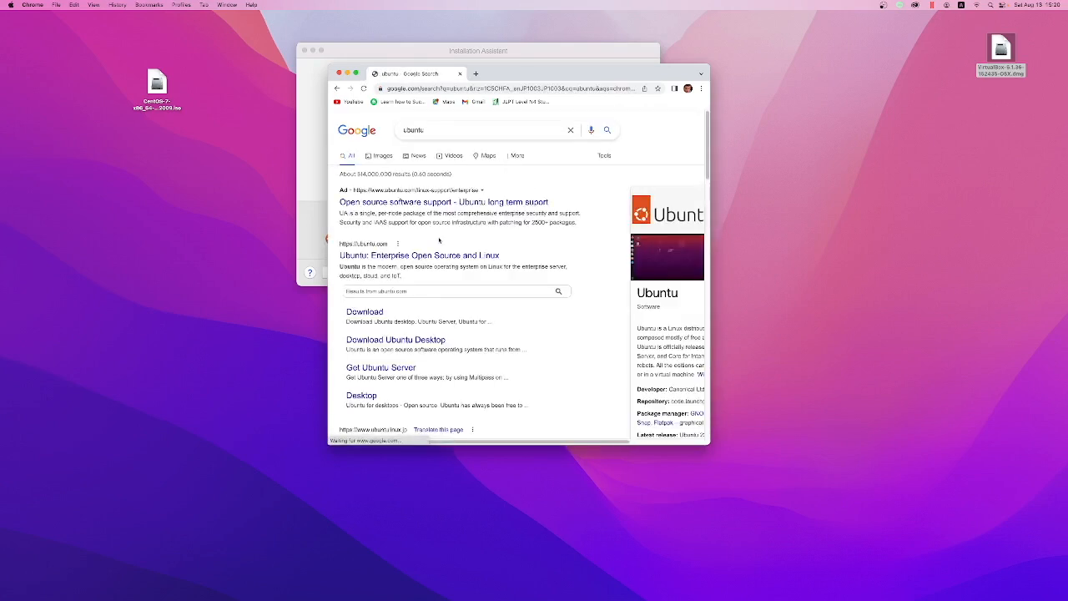
pyautogui.click(428, 257)
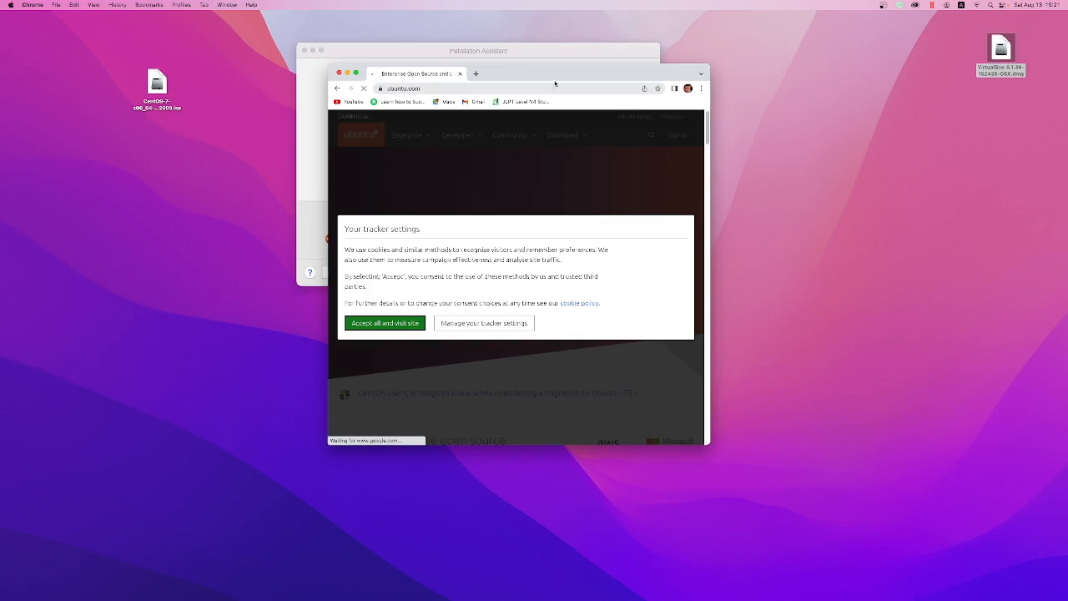
pyautogui.click(403, 326)
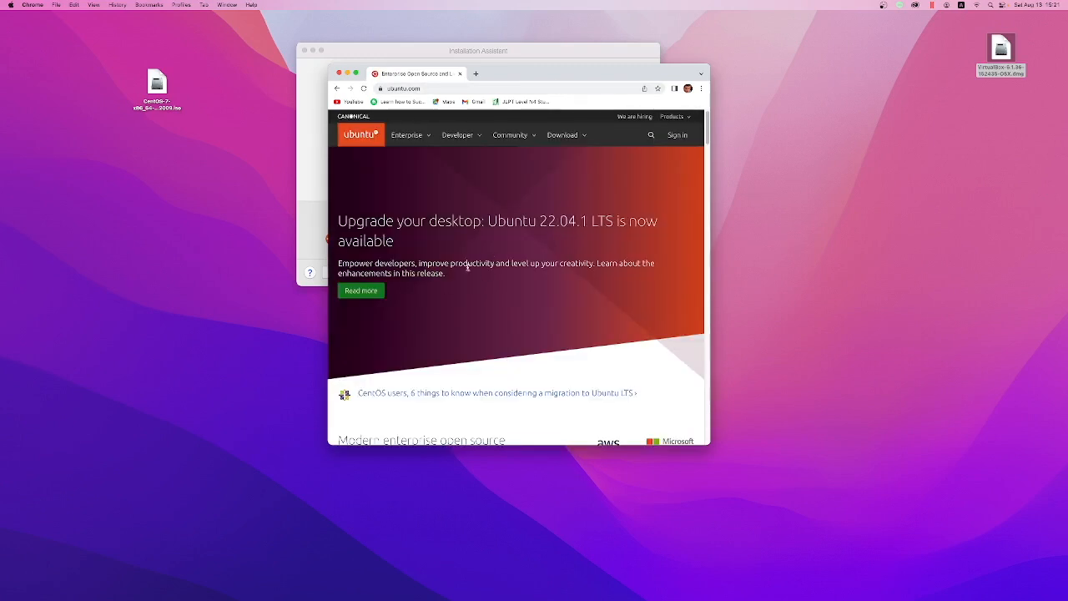
pyautogui.click(562, 135)
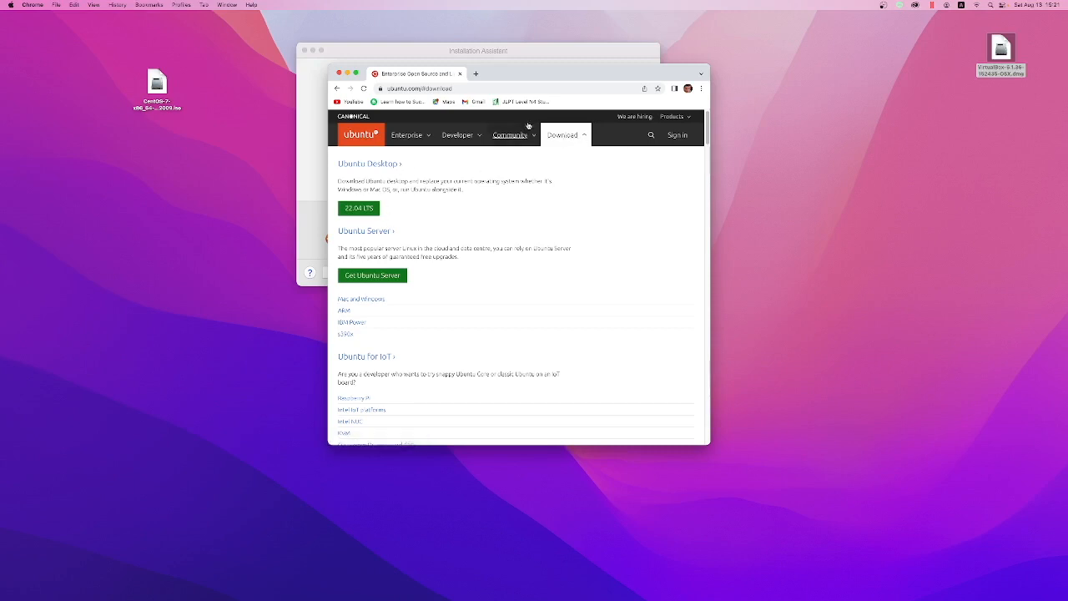
# Step: Reposition the CentOS 7 ISO icon on the desktop and search Google for "centos download" in a new browser tab
pyautogui.moveTo(159, 83); pyautogui.dragTo(49, 74)
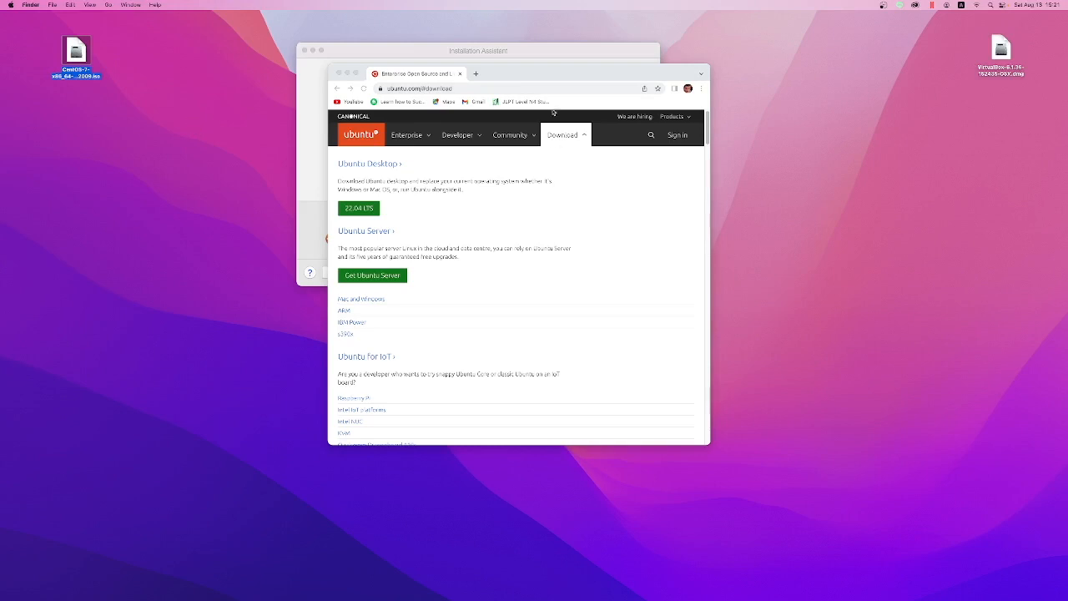
pyautogui.click(479, 75)
pyautogui.write('c')
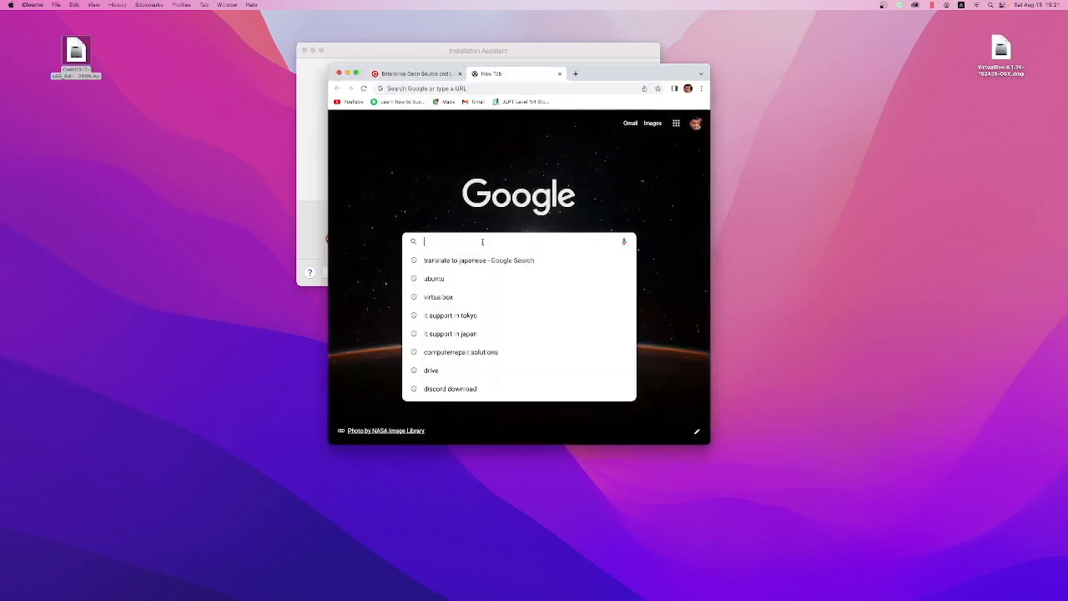
pyautogui.write('entos')
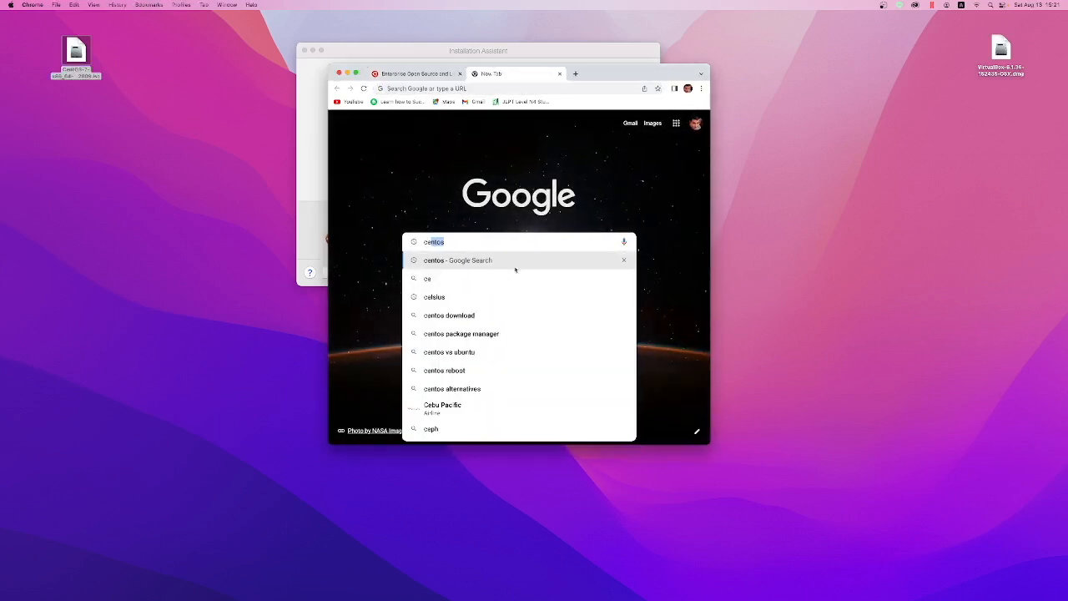
pyautogui.press('Down')
pyautogui.press('Down')
pyautogui.press('Down')
pyautogui.press('Return')
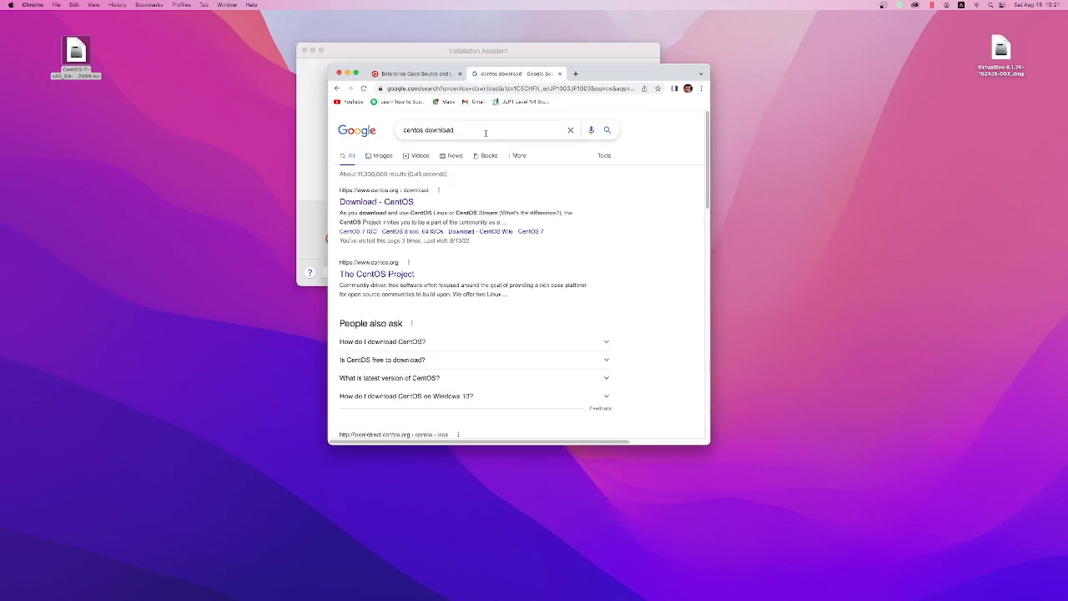
pyautogui.click(570, 130)
pyautogui.write('c')
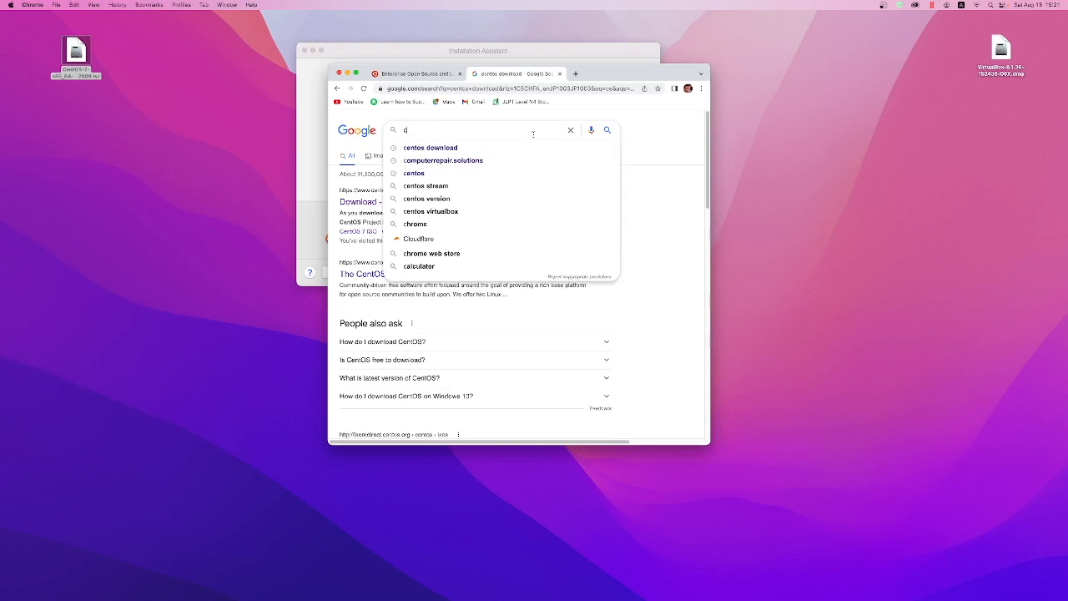
pyautogui.press('BackSpace')
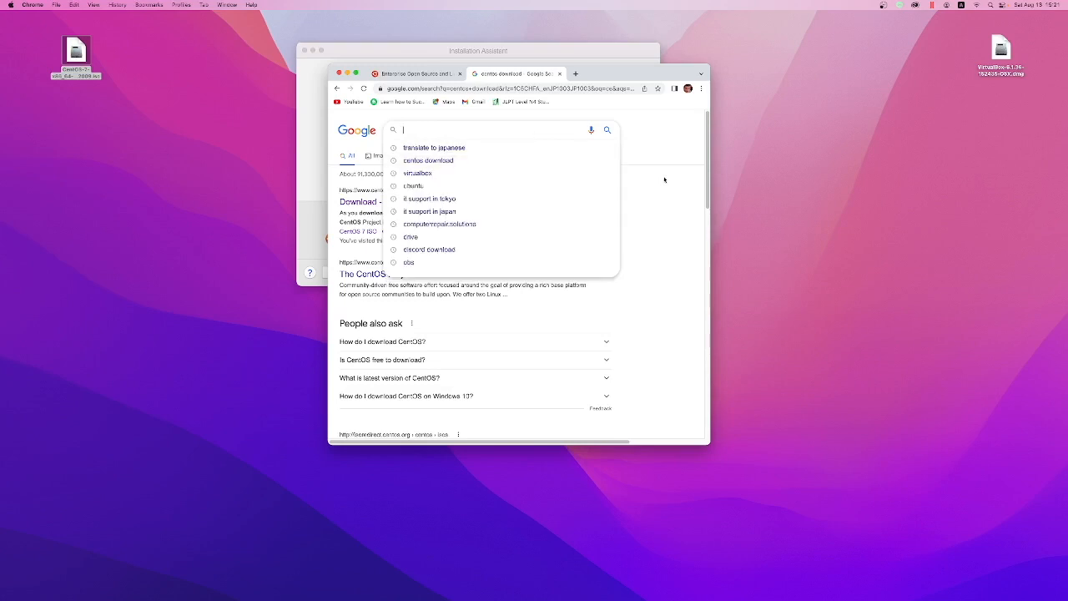
pyautogui.click(667, 186)
# Step: Examine the ISO mirror list for CentOS Linux 7-2009 x86_64 on the CentOS download site, and close both browser tabs
pyautogui.click(387, 203)
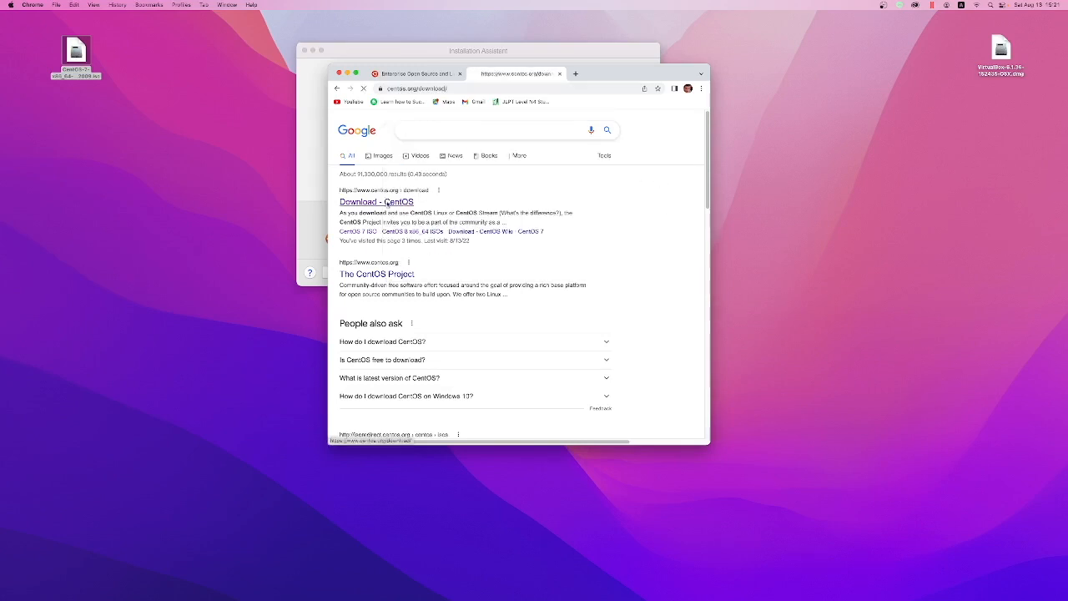
pyautogui.scroll(-5, 555, 264)
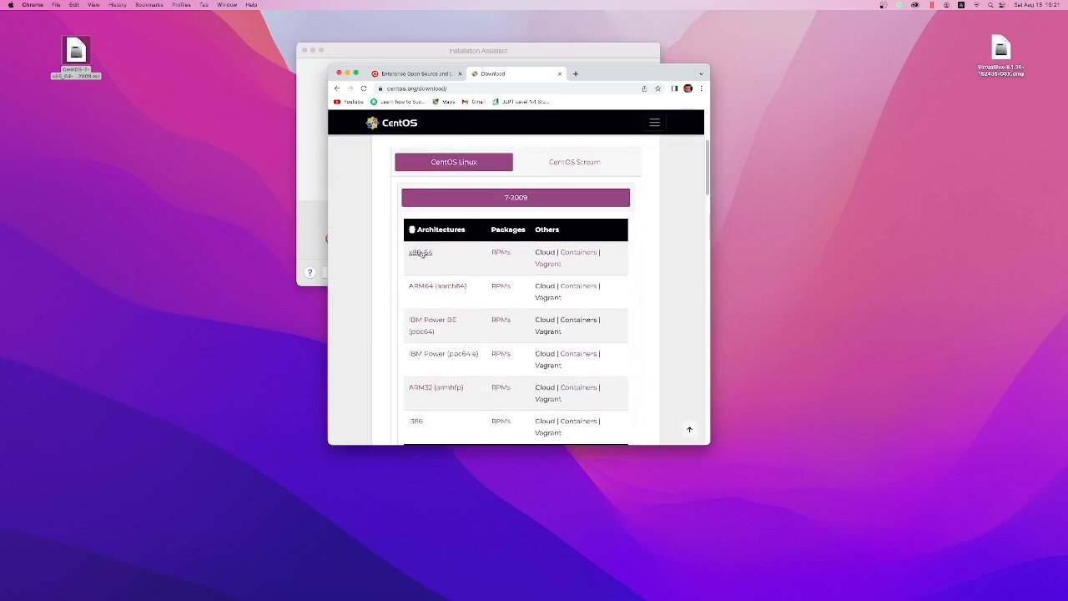
pyautogui.click(421, 254)
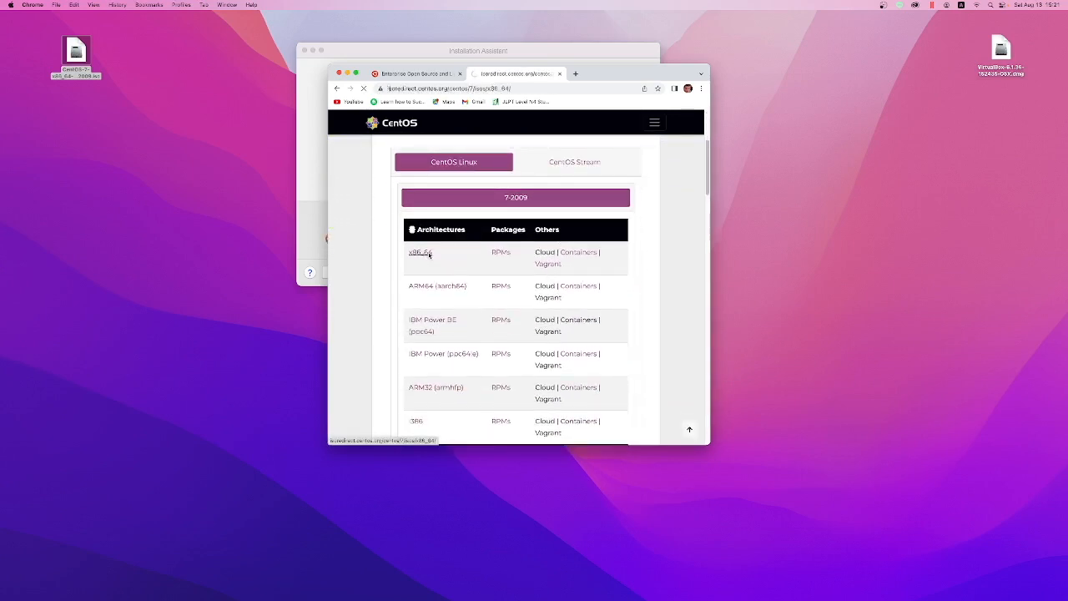
pyautogui.scroll(-5, 467, 272)
pyautogui.scroll(5, 482, 258)
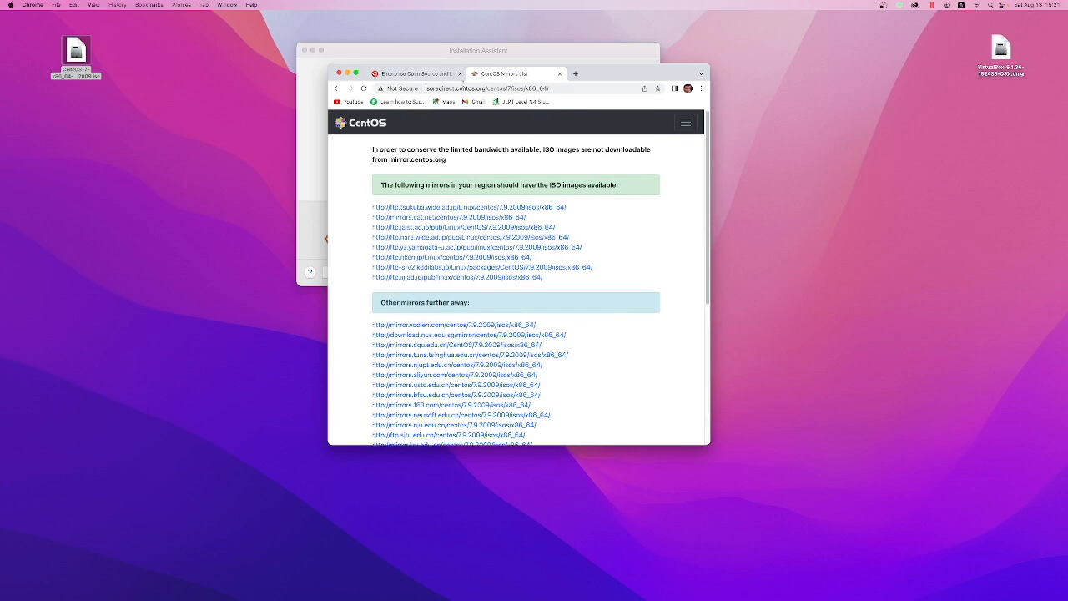
pyautogui.click(557, 73)
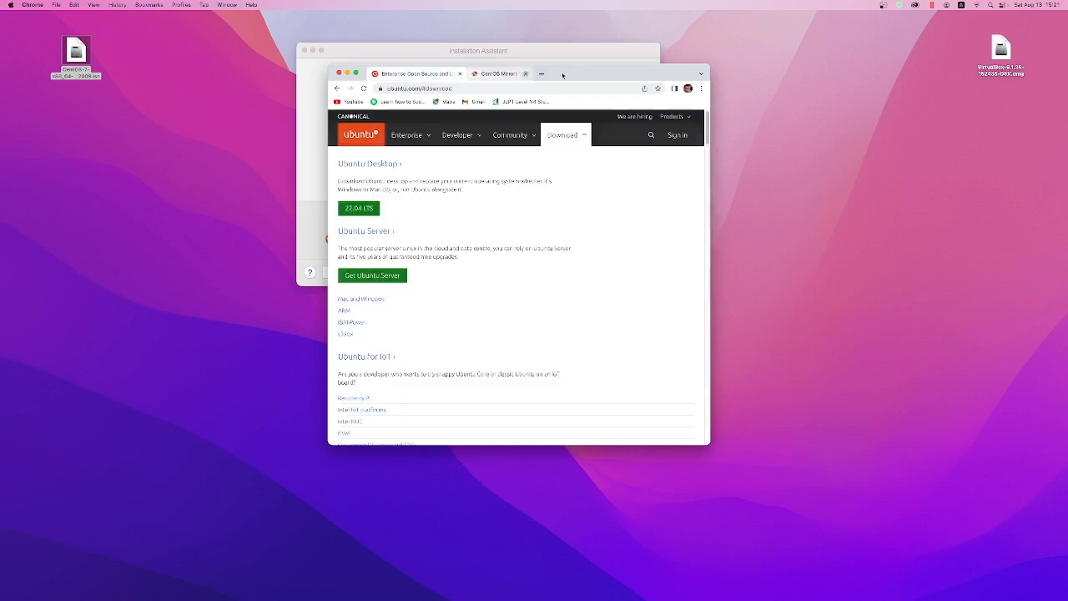
pyautogui.click(459, 73)
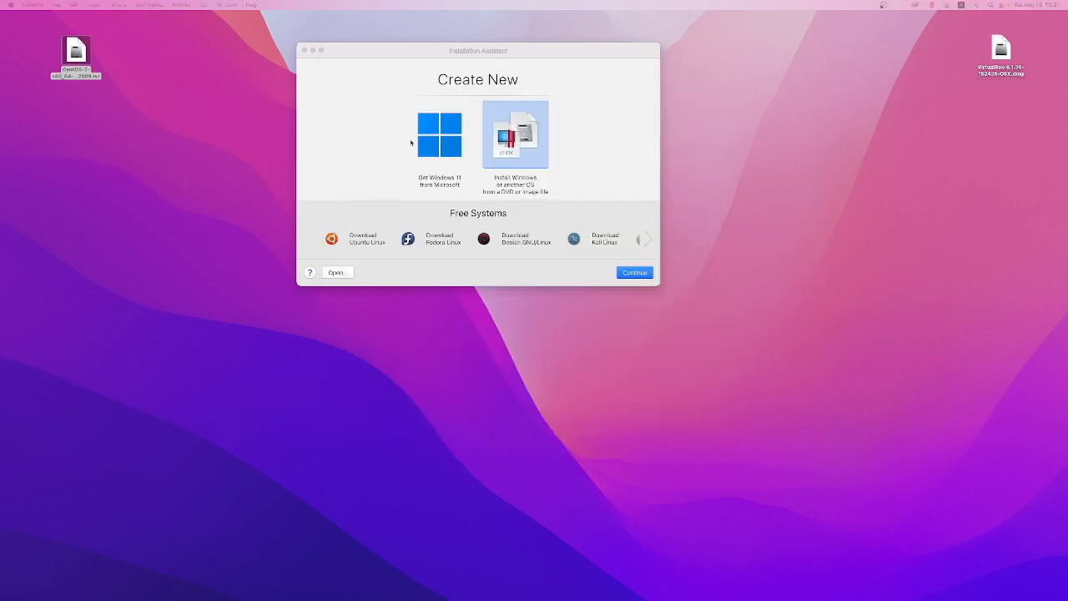
# Step: Look for the CentOS 7 ISO in the Desktop folder through the Installation Assistant's open dialog, and cancel the dialog
pyautogui.click(503, 154)
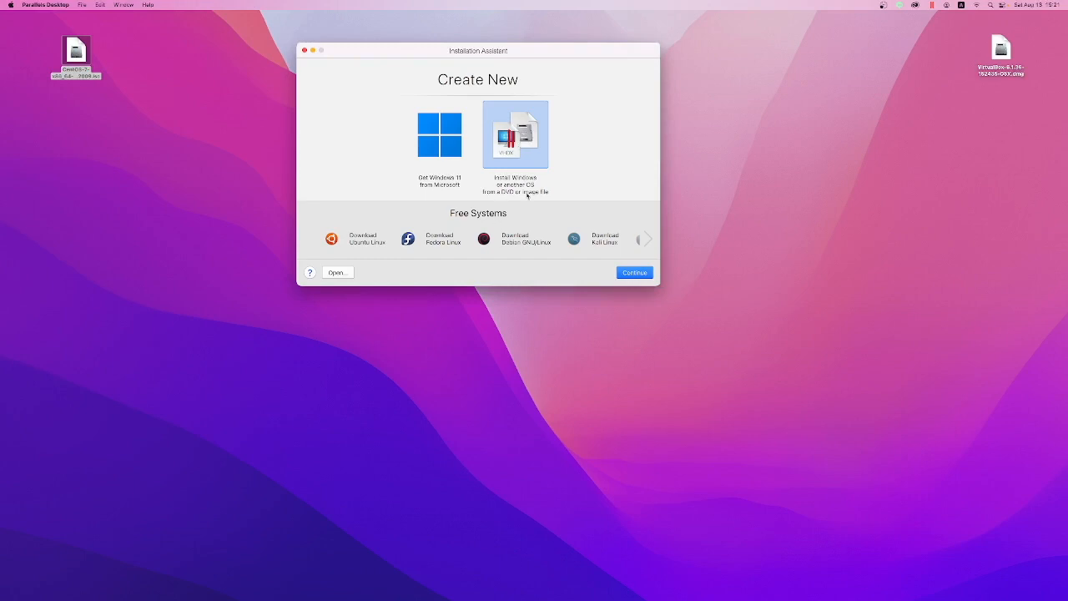
pyautogui.click(336, 272)
pyautogui.click(393, 155)
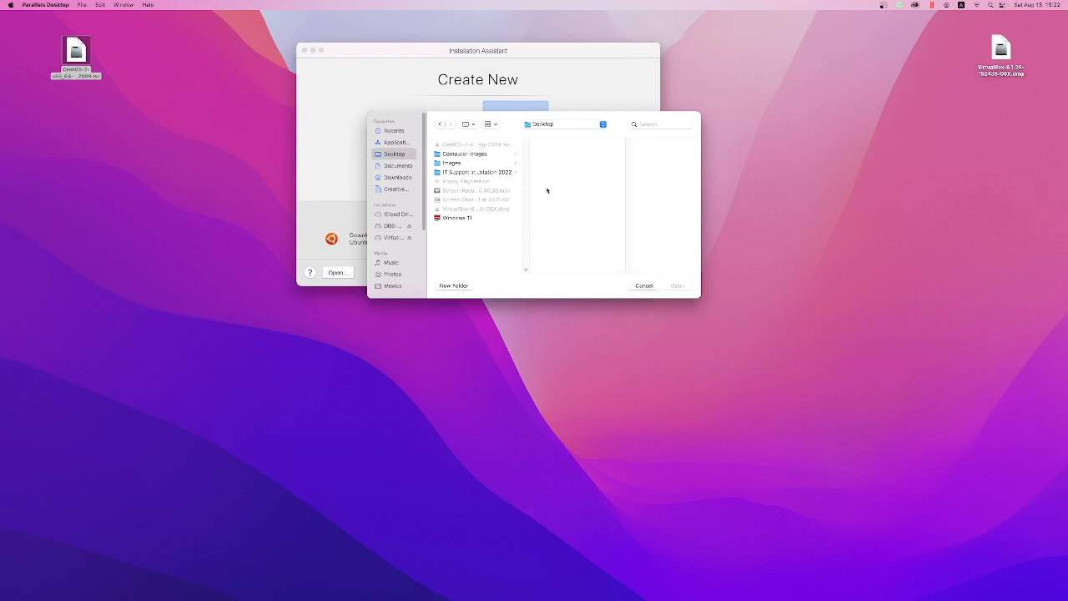
pyautogui.click(75, 52)
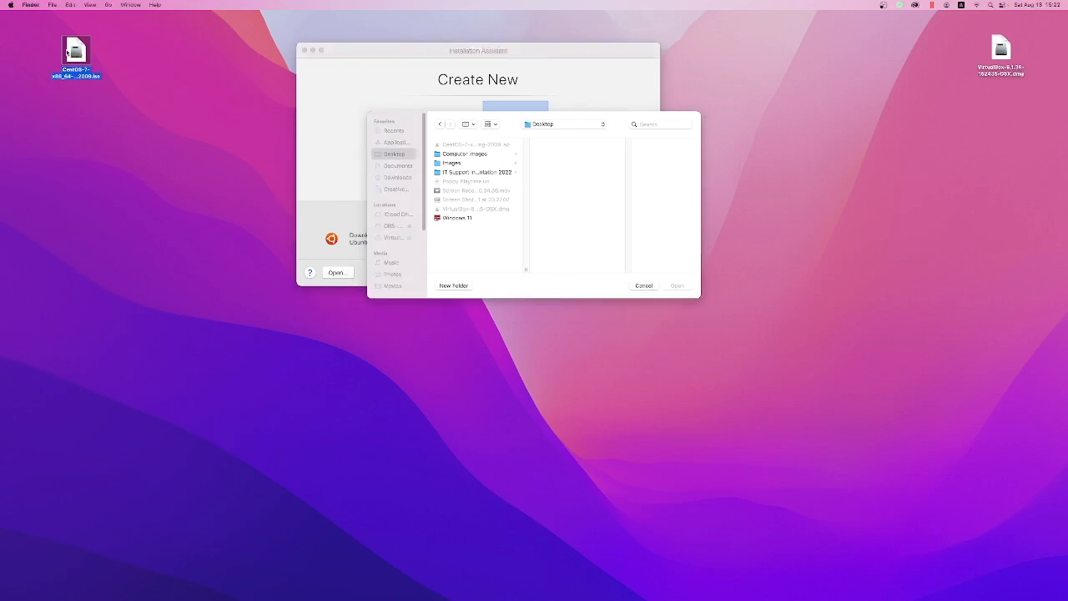
pyautogui.click(631, 291)
pyautogui.click(643, 286)
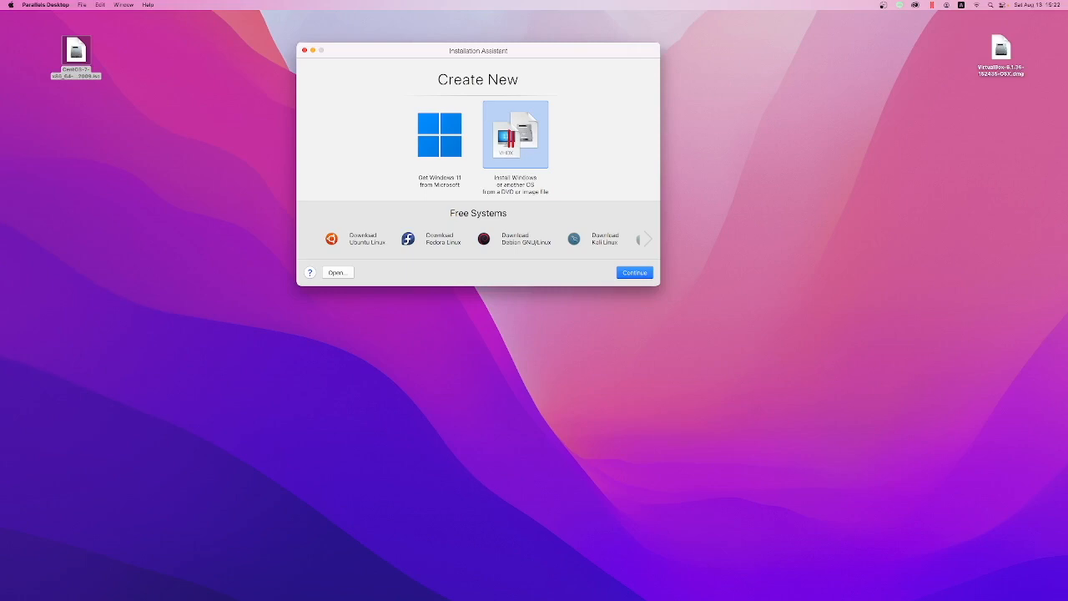
# Step: Place the second CentOS 7 ISO near the first on the desktop and recheck the Desktop folder in the open dialog
pyautogui.moveTo(877, 407); pyautogui.dragTo(165, 122)
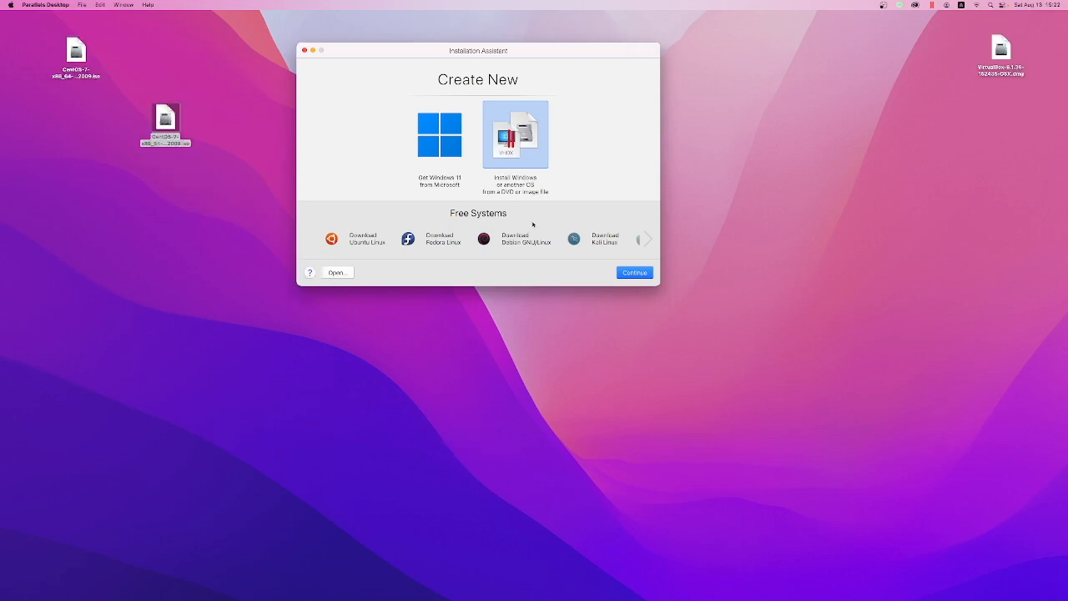
pyautogui.click(336, 272)
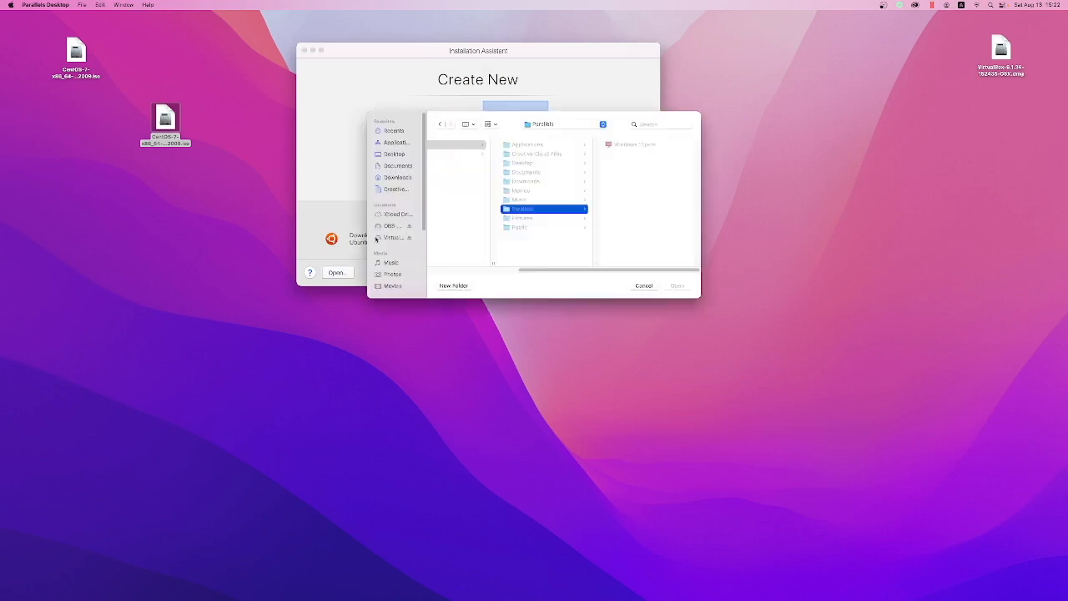
pyautogui.click(394, 154)
pyautogui.click(645, 286)
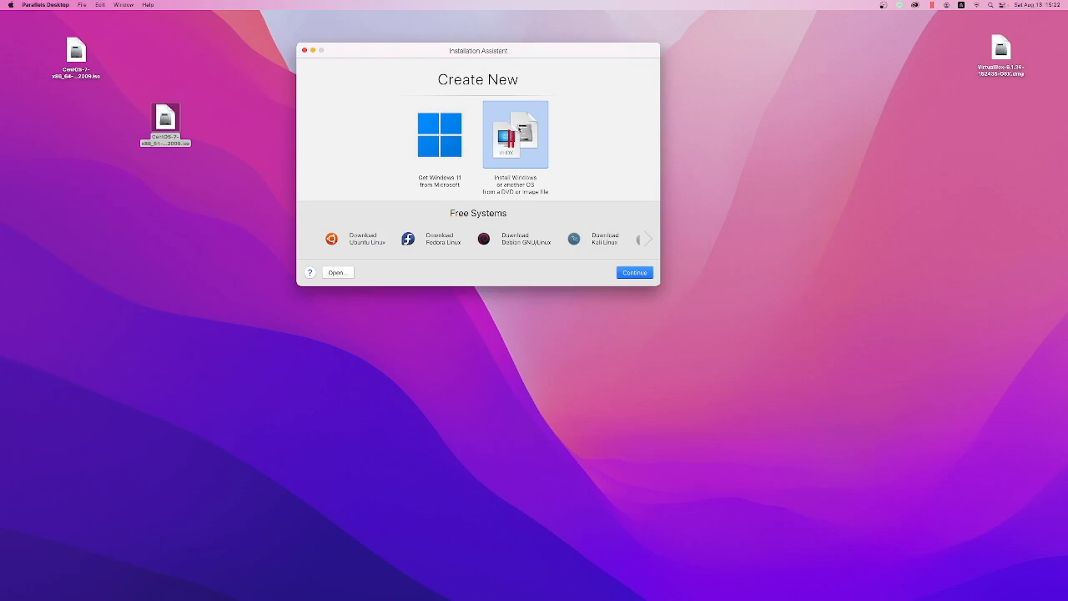
# Step: Try to create a virtual machine from the CentOS-7-x86_64-Everything-2009.iso image and from the CentOS-7-x86_64-DVD-2009.iso image
pyautogui.doubleClick(519, 129)
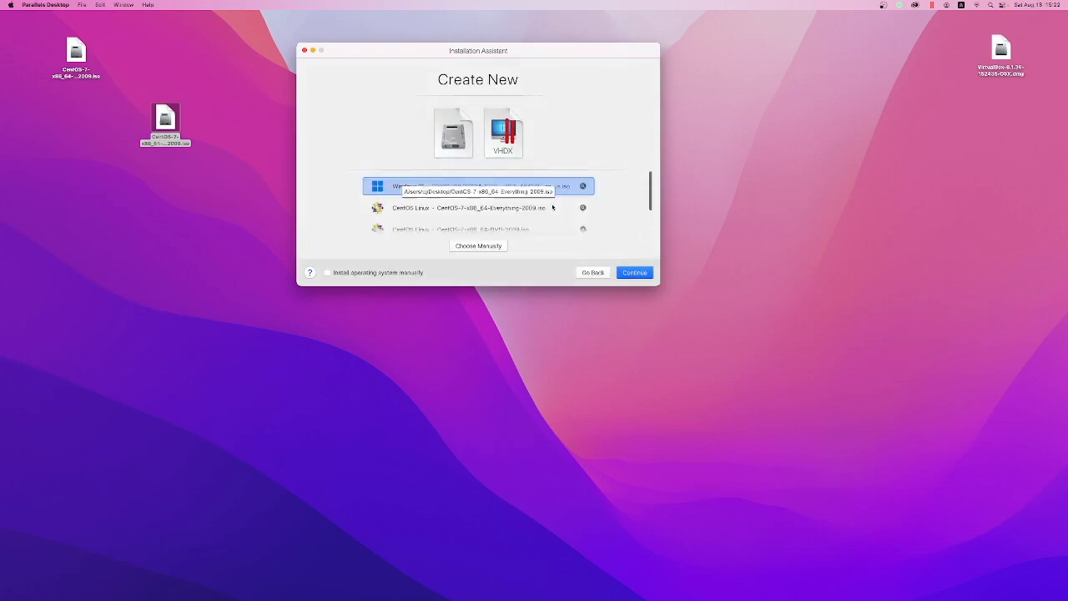
pyautogui.click(593, 272)
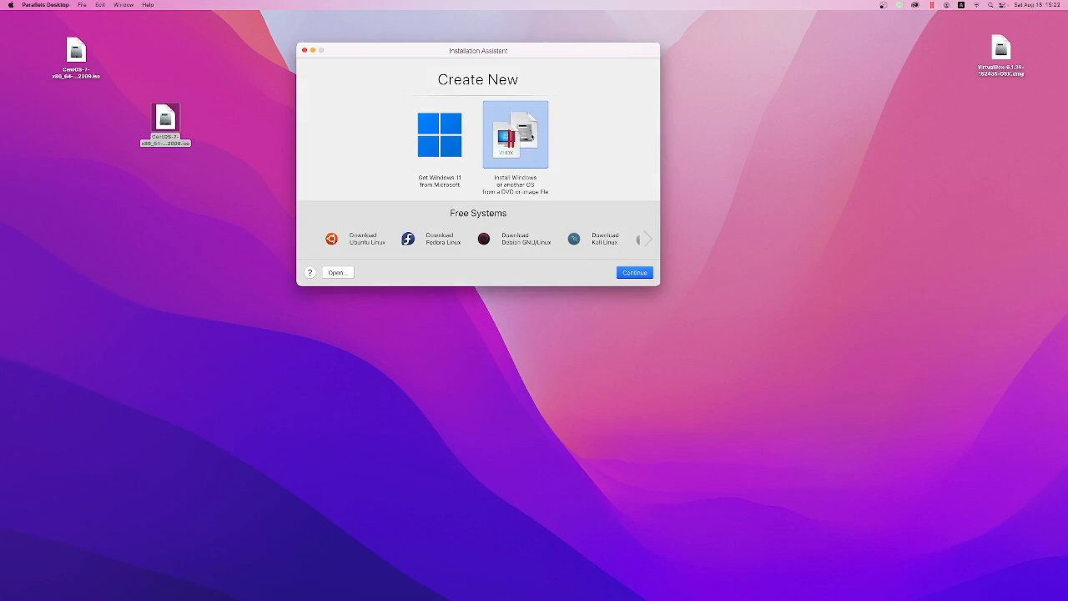
pyautogui.doubleClick(531, 136)
pyautogui.scroll(-1, 541, 179)
pyautogui.scroll(1, 543, 192)
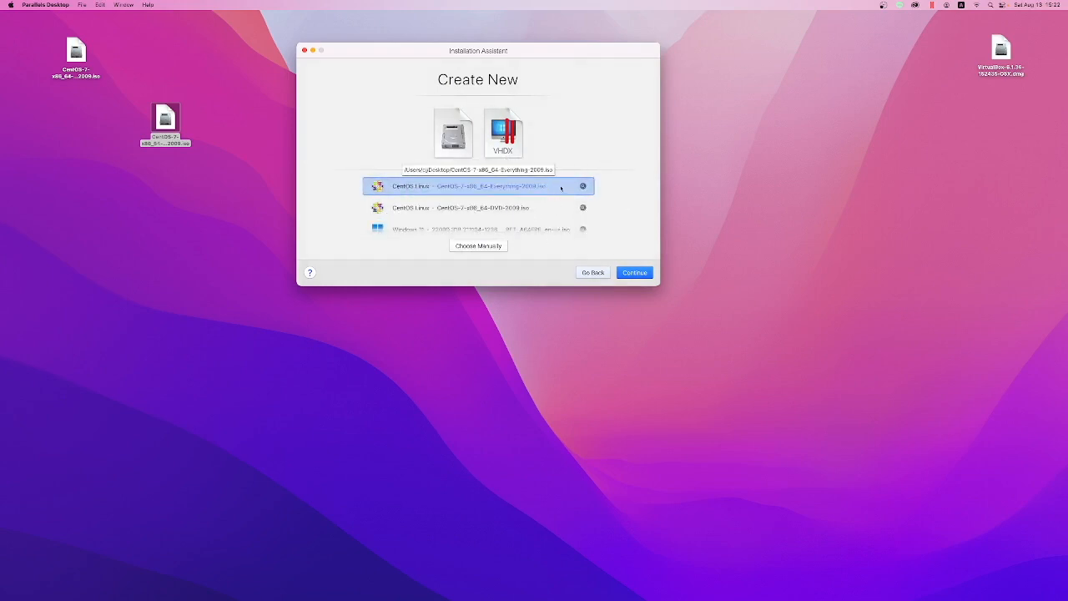
pyautogui.click(642, 273)
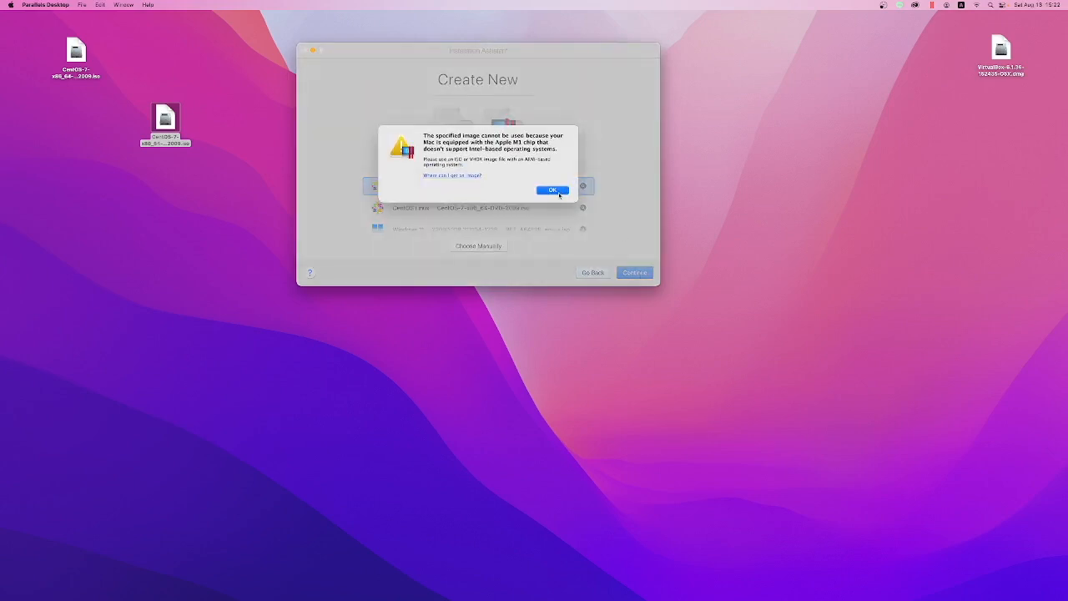
pyautogui.click(552, 190)
pyautogui.click(539, 207)
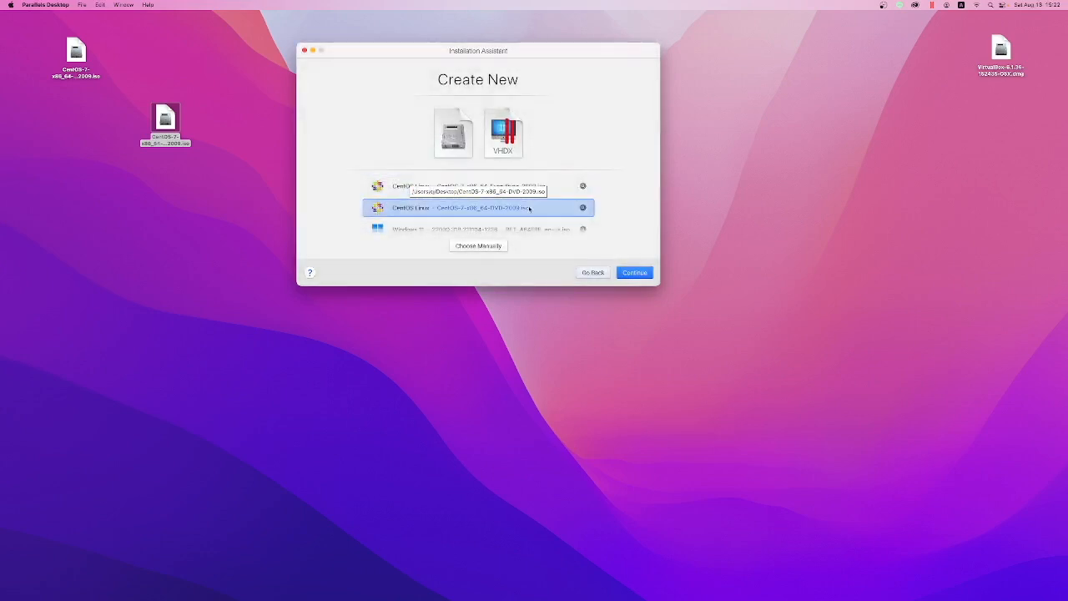
pyautogui.click(636, 274)
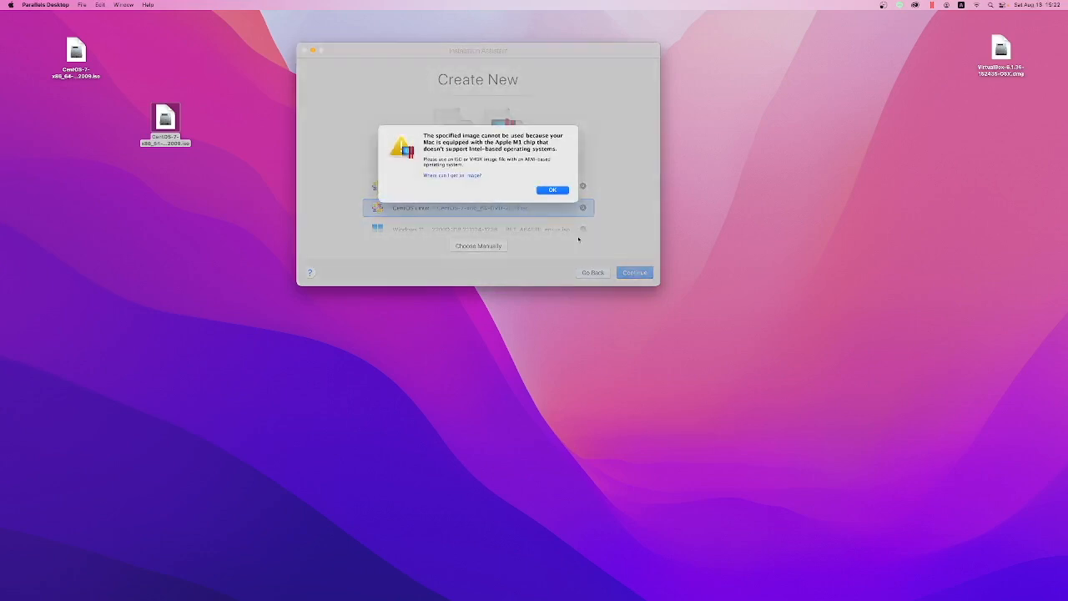
# Step: Return to the Create New choices and start downloading the free Ubuntu 20.04.2 ARM64 system
pyautogui.click(563, 192)
pyautogui.scroll(-2, 539, 215)
pyautogui.scroll(2, 555, 230)
pyautogui.click(597, 273)
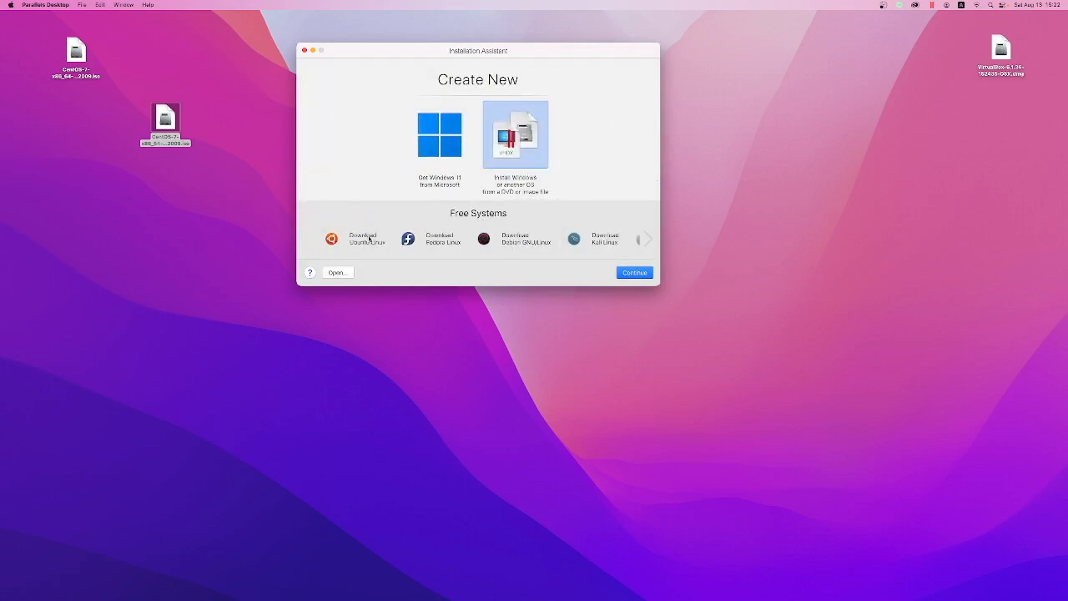
pyautogui.click(370, 238)
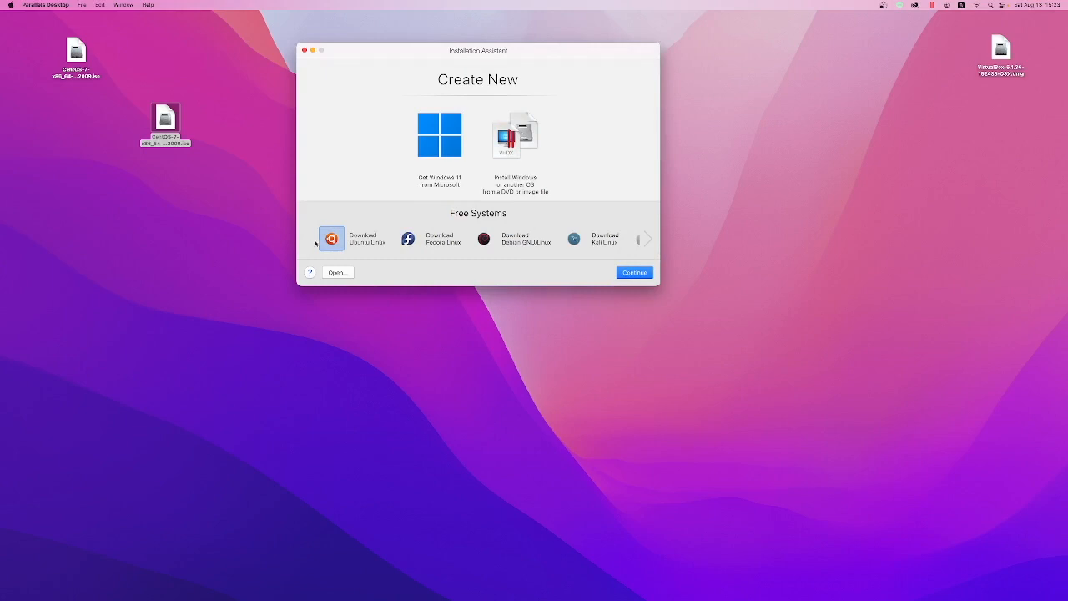
pyautogui.press('Return')
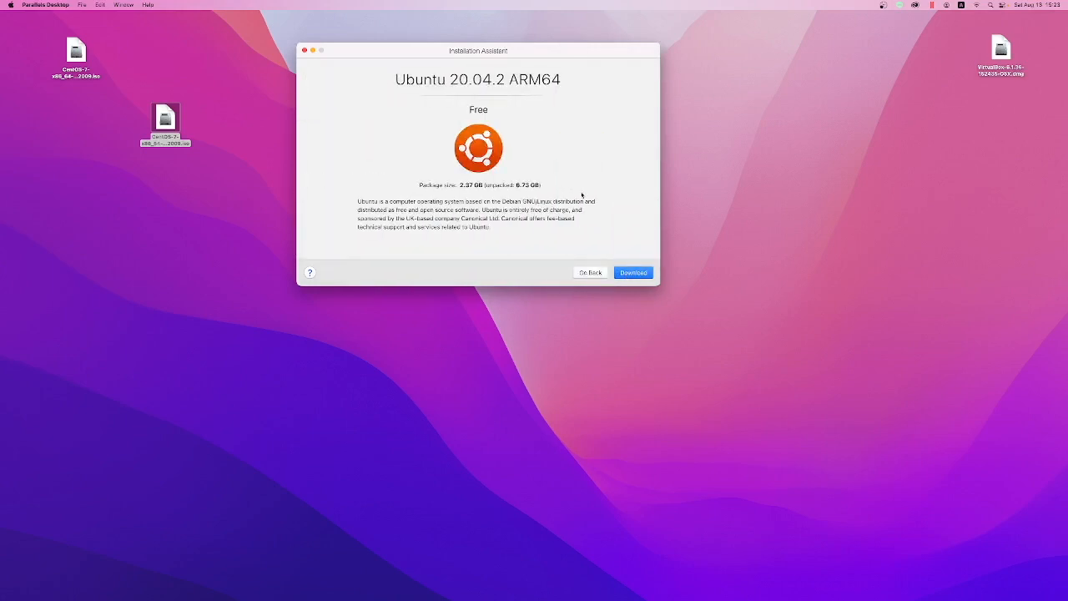
pyautogui.click(634, 273)
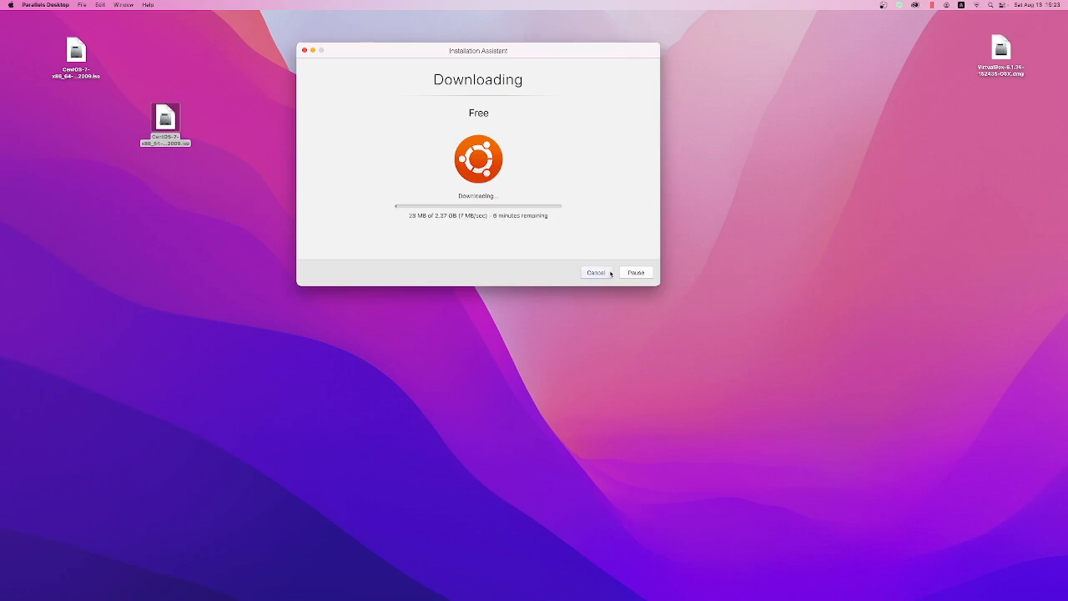
# Step: Line up the two CentOS 7 ISO files side by side in the upper-left corner of the desktop
pyautogui.moveTo(166, 121); pyautogui.dragTo(24, 42)
pyautogui.moveTo(138, 58); pyautogui.dragTo(84, 42)
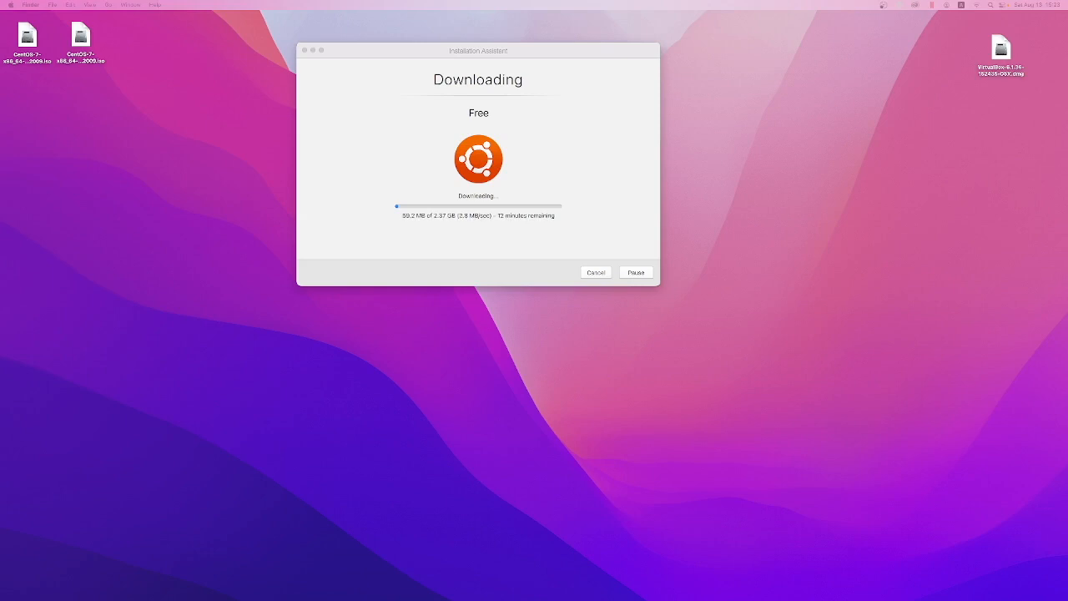
# Step: Switch to Chrome and open the ISO mirror list for CentOS Linux 7-2009 ARM64 (aarch64) on the CentOS site
pyautogui.moveTo(1067, 146); pyautogui.dragTo(829, 110)
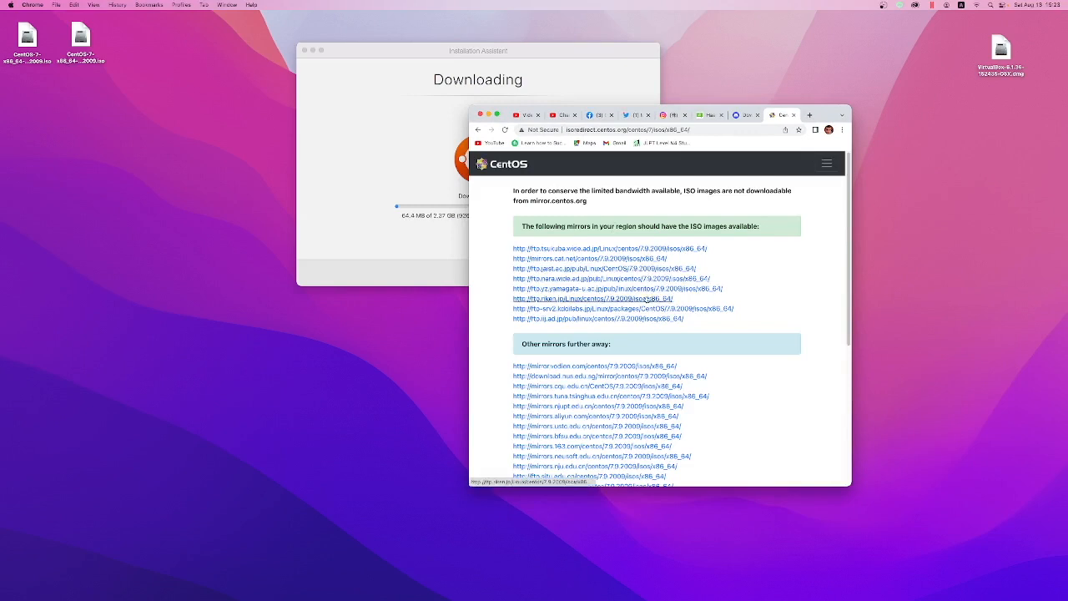
pyautogui.click(687, 308)
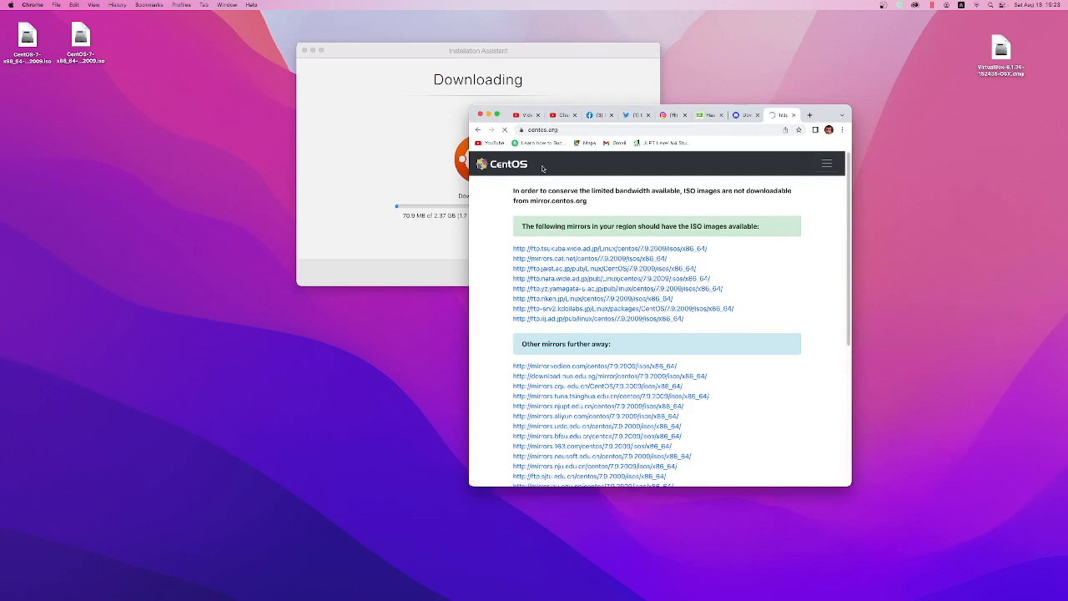
pyautogui.scroll(-2, 649, 243)
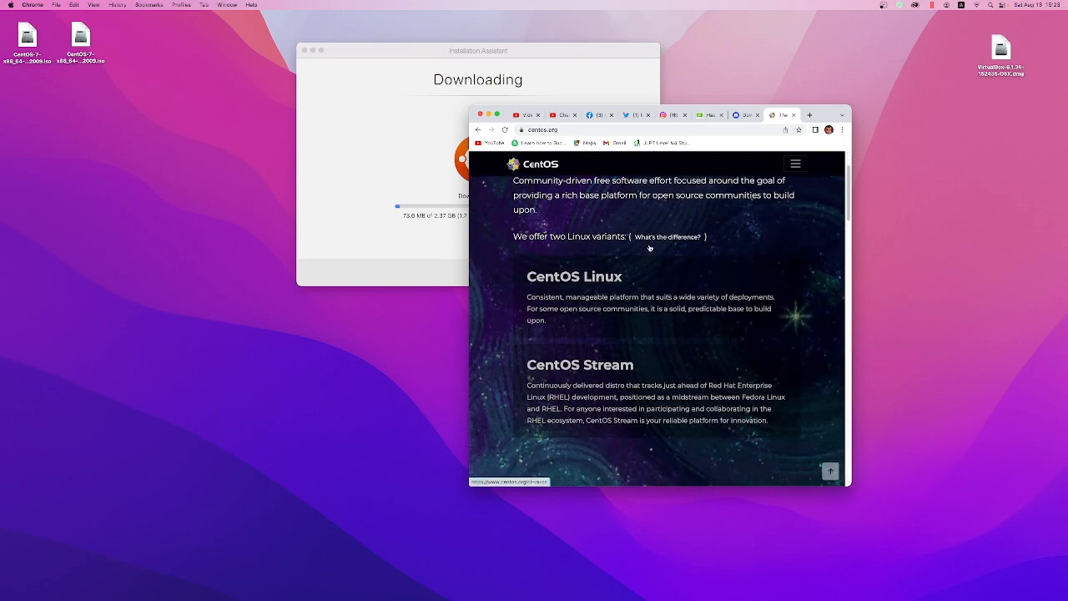
pyautogui.click(577, 286)
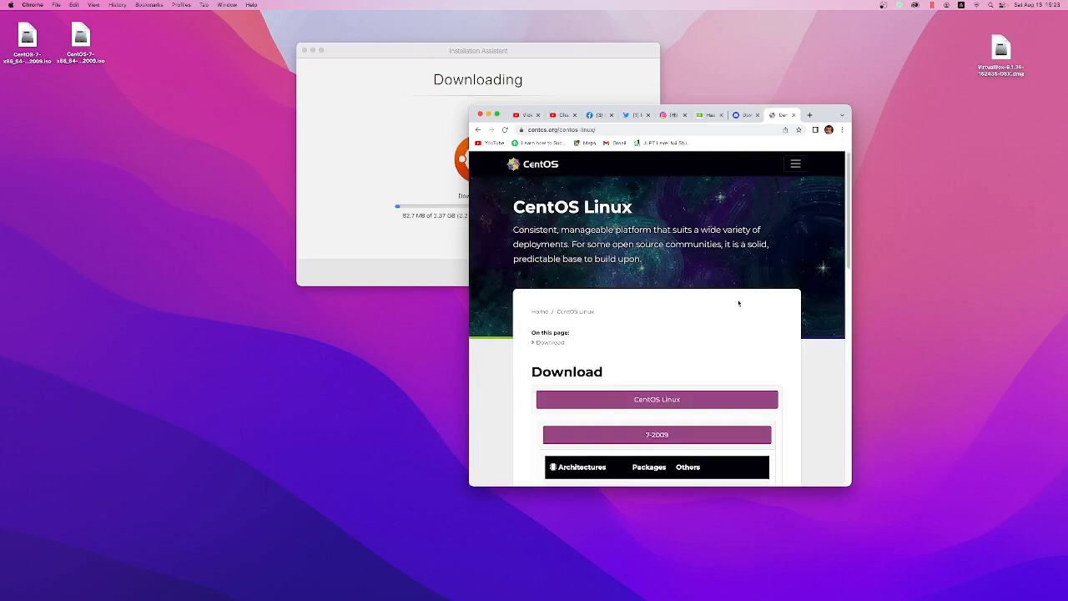
pyautogui.scroll(-2, 694, 350)
pyautogui.scroll(-2, 694, 348)
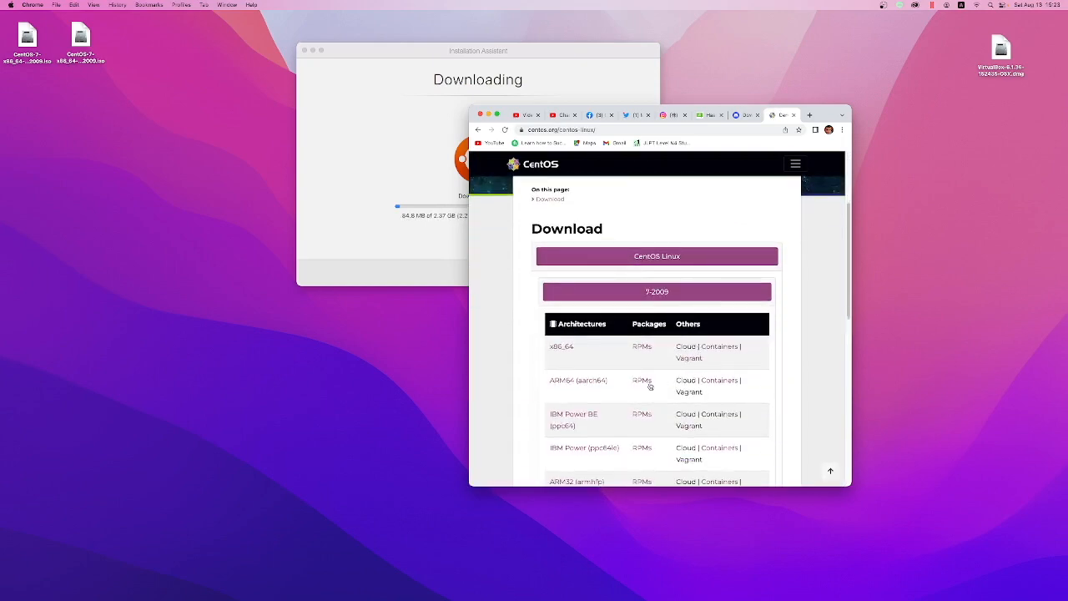
pyautogui.click(594, 382)
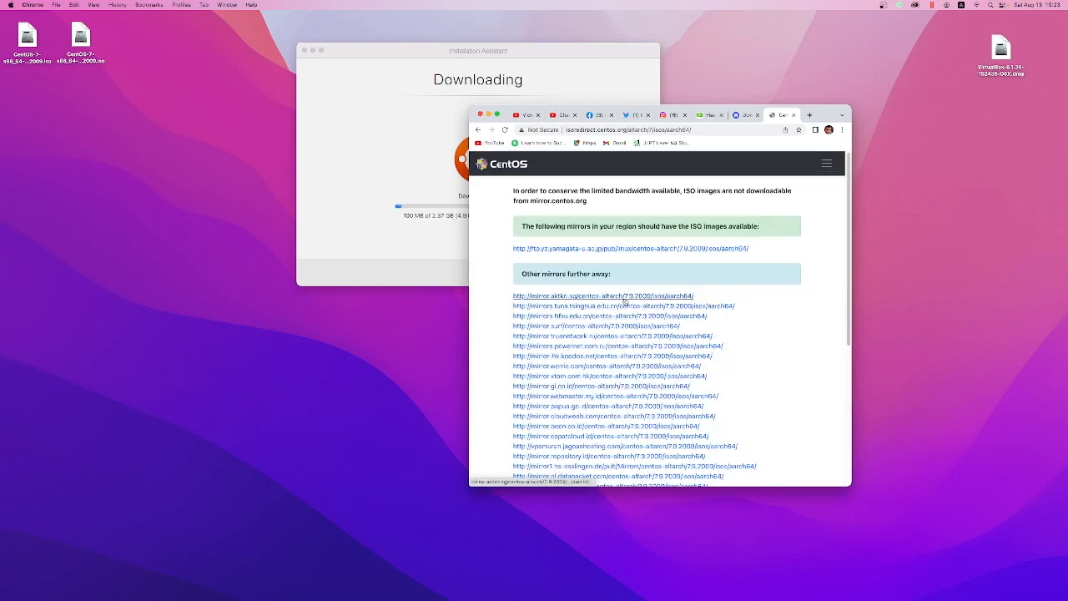
# Step: Download CentOS-7-aarch64-Minimal-2009.iso from the first of the mirrors further away, and move the browser window aside
pyautogui.click(625, 298)
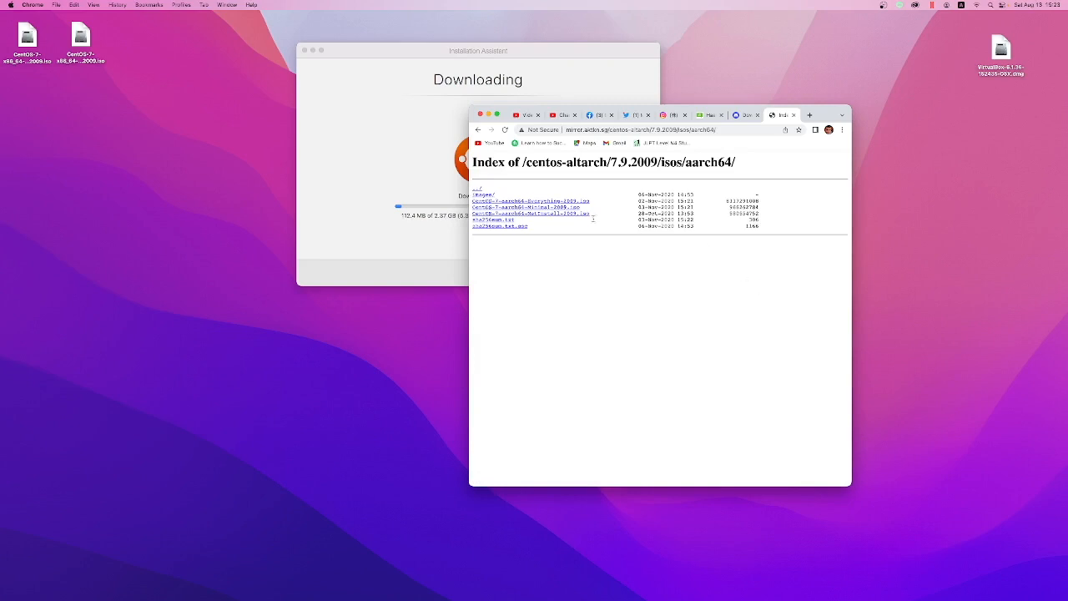
pyautogui.click(566, 206)
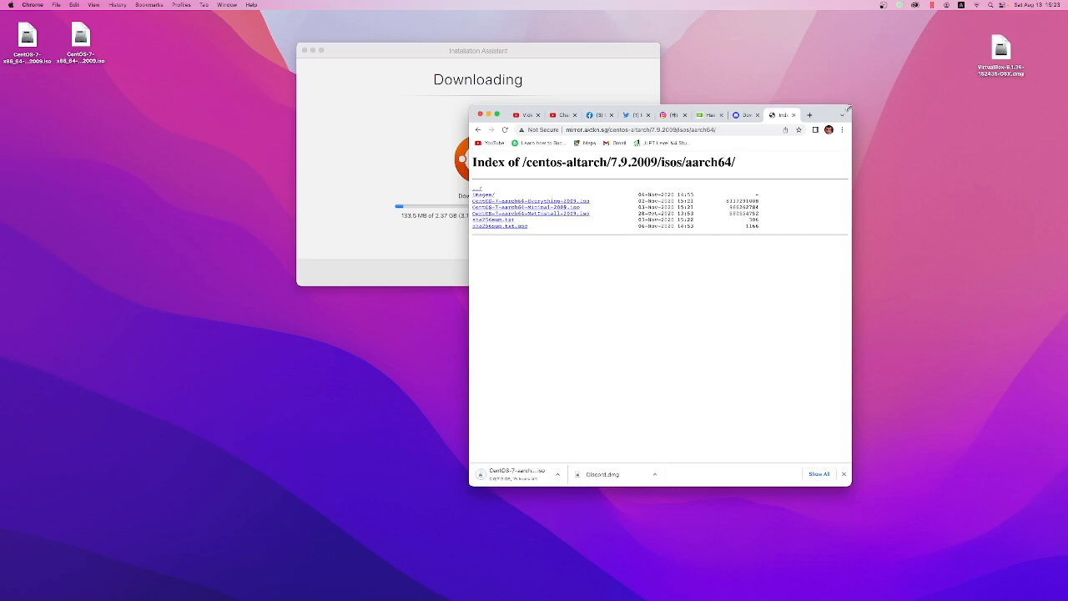
pyautogui.moveTo(825, 119); pyautogui.dragTo(1067, 143)
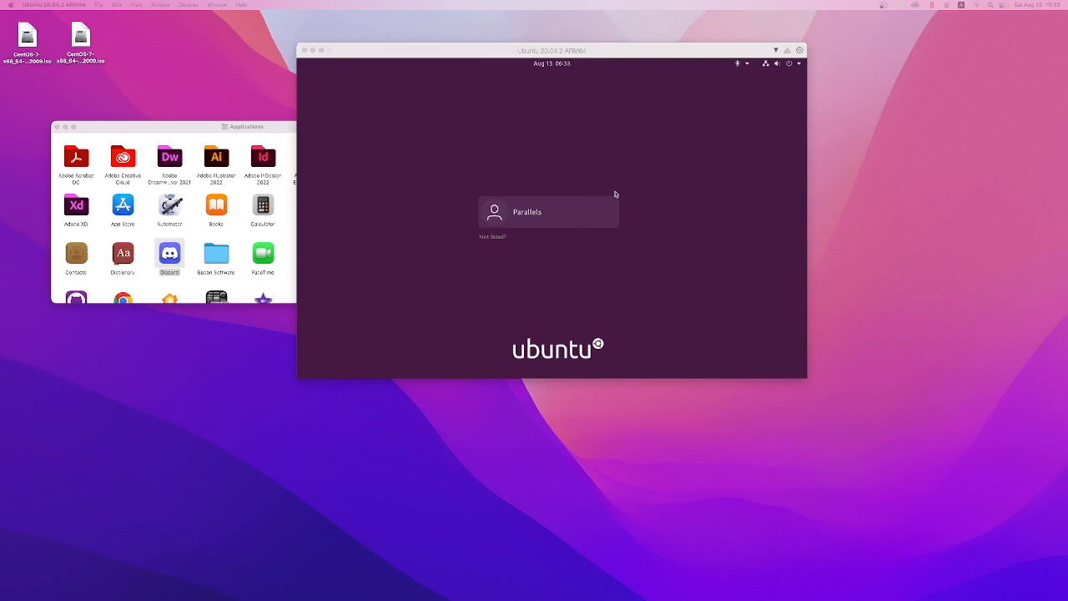
# Step: Sign in to the Ubuntu virtual machine with the Parallels account, entering and confirming a new account password
pyautogui.click(547, 217)
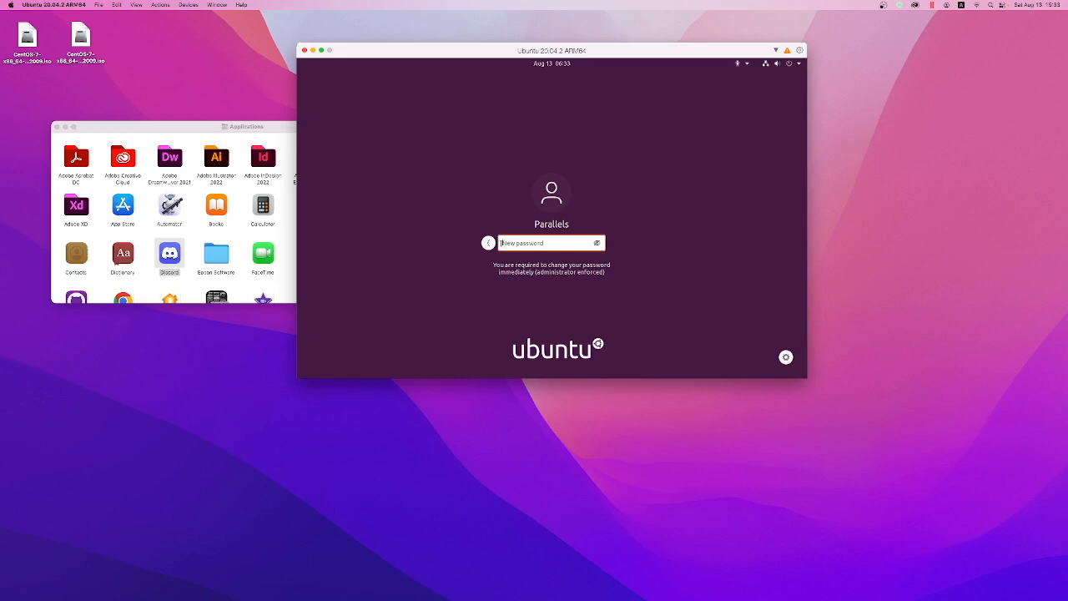
pyautogui.click(490, 244)
pyautogui.click(541, 220)
pyautogui.click(787, 357)
pyautogui.click(775, 320)
pyautogui.press('Return')
pyautogui.write('p••••••••')
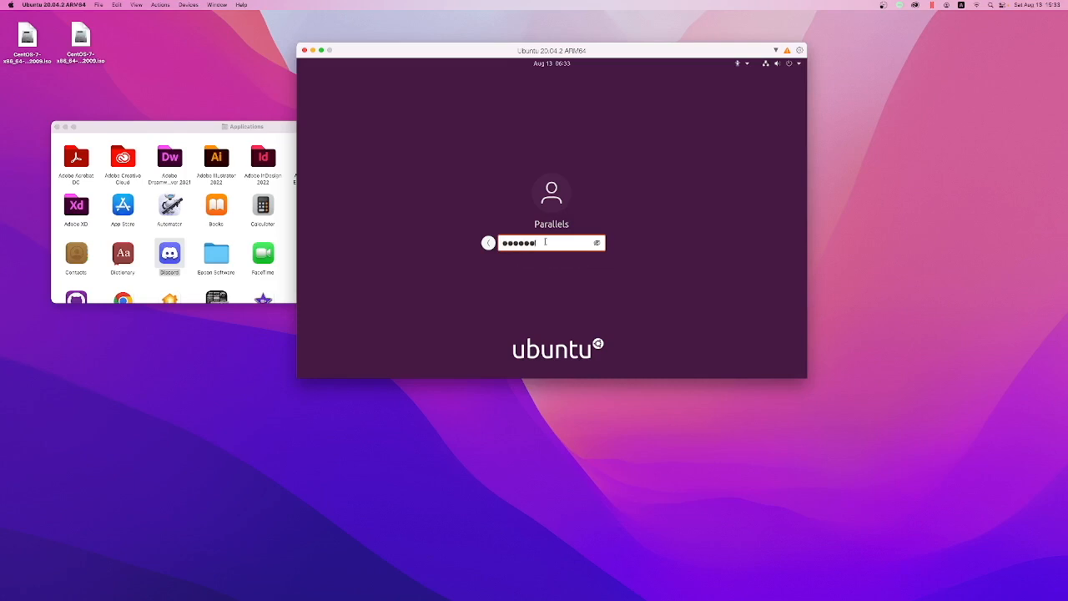
pyautogui.write('•')
pyautogui.hotkey('ctrl', 'a')
pyautogui.write('•••••••••••••')
pyautogui.press('Return')
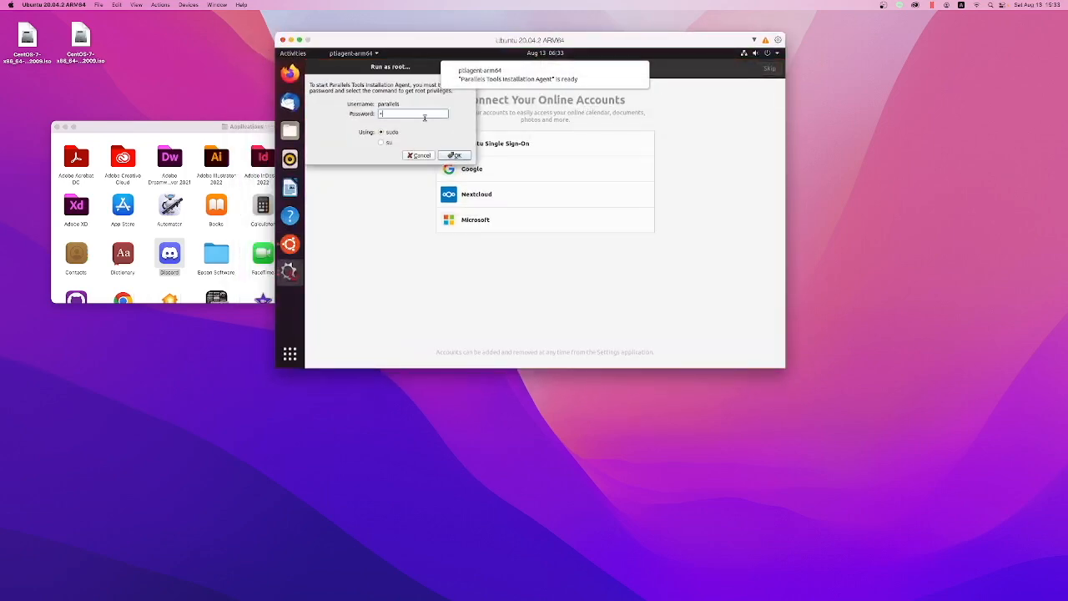
# Step: Try to authorize the Parallels Tools Installation Agent with the sudo password, and cancel the request
pyautogui.write('a')
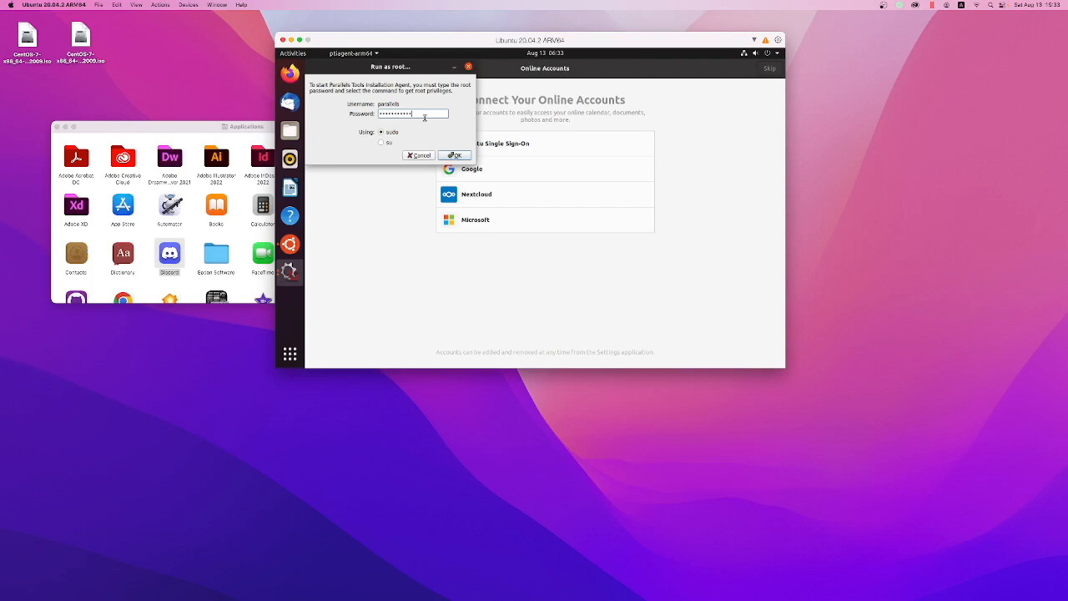
pyautogui.click(455, 156)
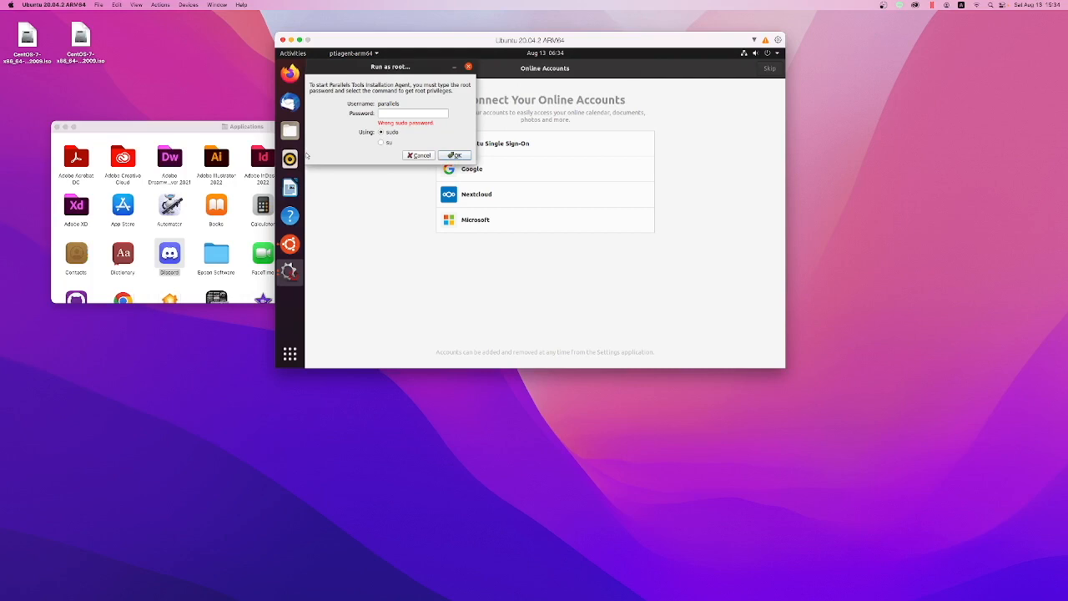
pyautogui.click(423, 114)
pyautogui.press('Return')
pyautogui.press('Return')
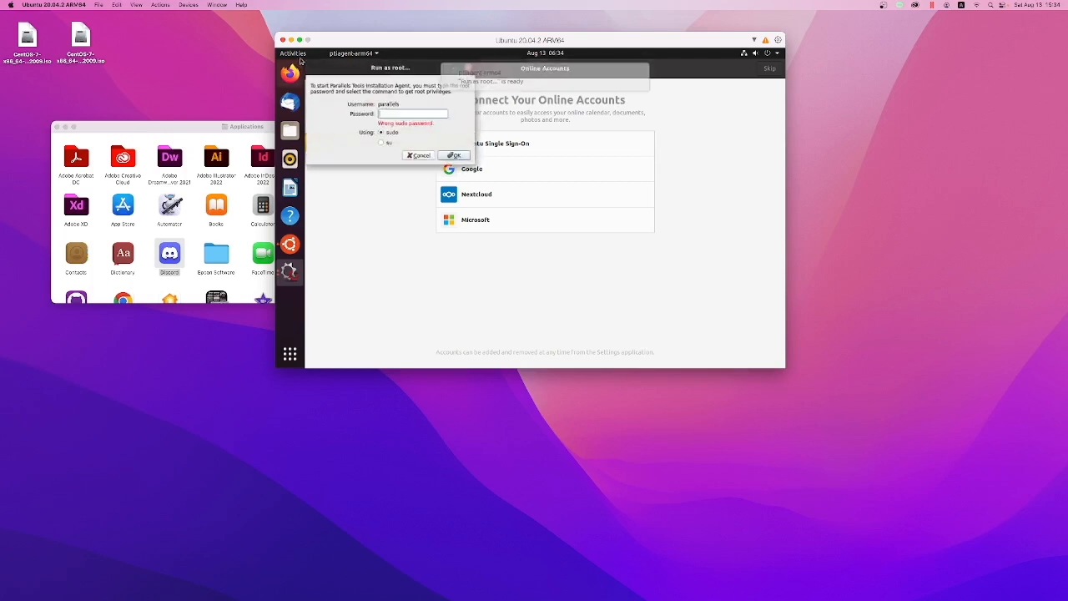
pyautogui.click(420, 155)
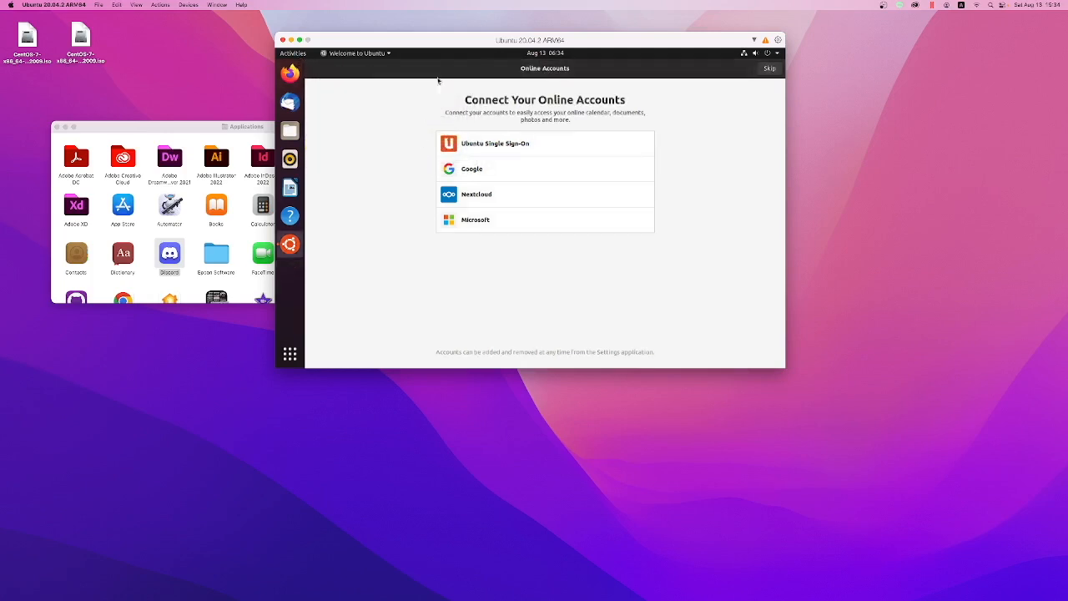
# Step: Look through Ubuntu's application overview, including the frequently used applications, and return to the welcome setup
pyautogui.click(290, 354)
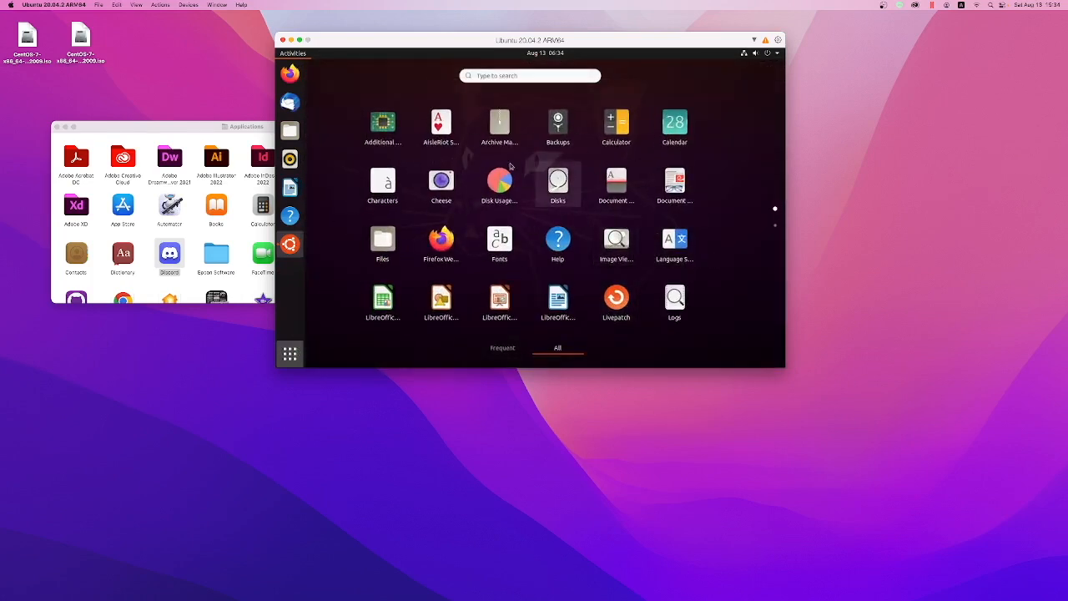
pyautogui.click(502, 347)
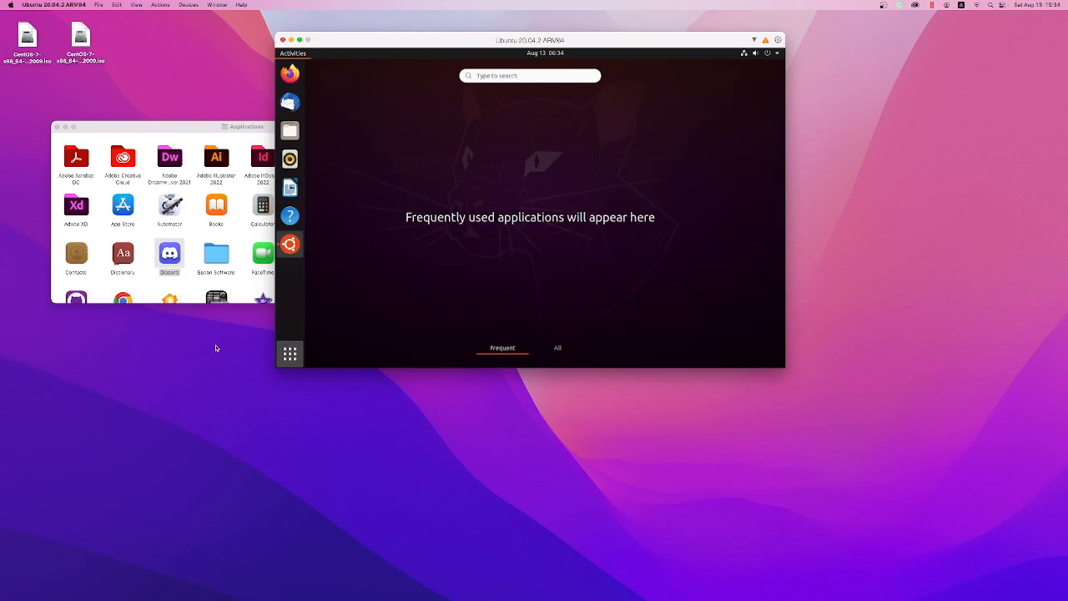
pyautogui.click(290, 354)
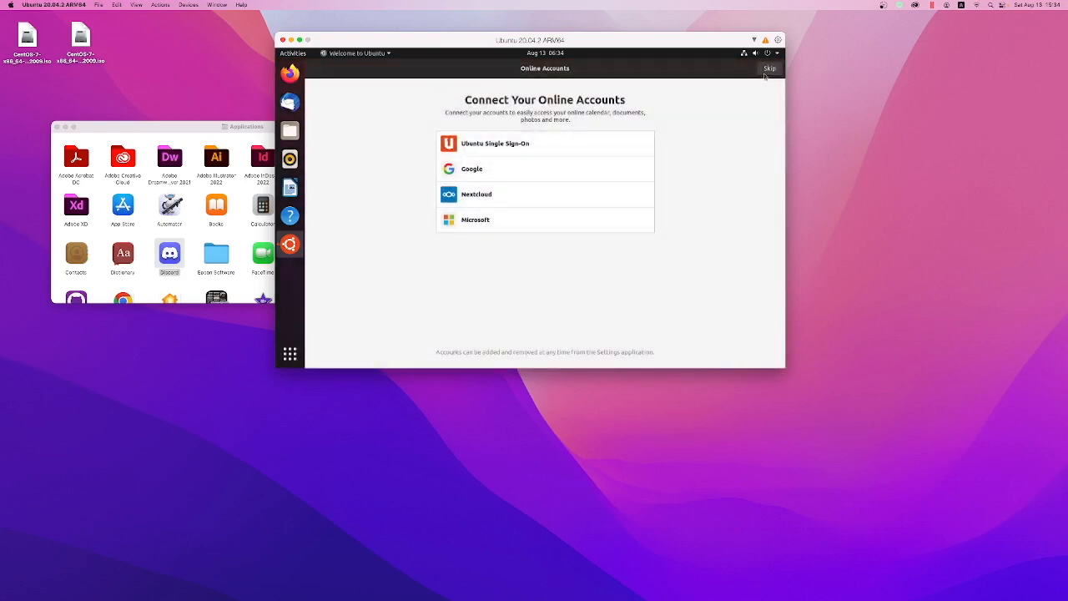
# Step: Skip connecting online accounts and continue the Ubuntu welcome setup to the Privacy page, agreeing to send system info to Canonical
pyautogui.click(768, 70)
pyautogui.click(769, 70)
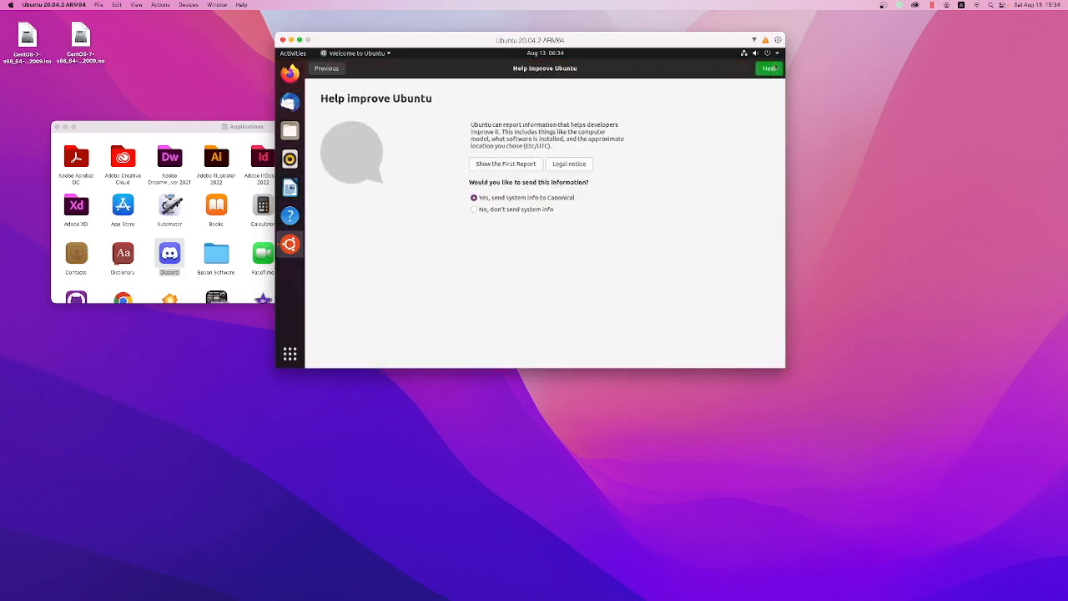
pyautogui.click(770, 67)
# Step: Open Ubuntu's settings and examine the Keyboard Shortcuts page, closing the Ubuntu 22.04.1 LTS upgrade offer
pyautogui.click(768, 52)
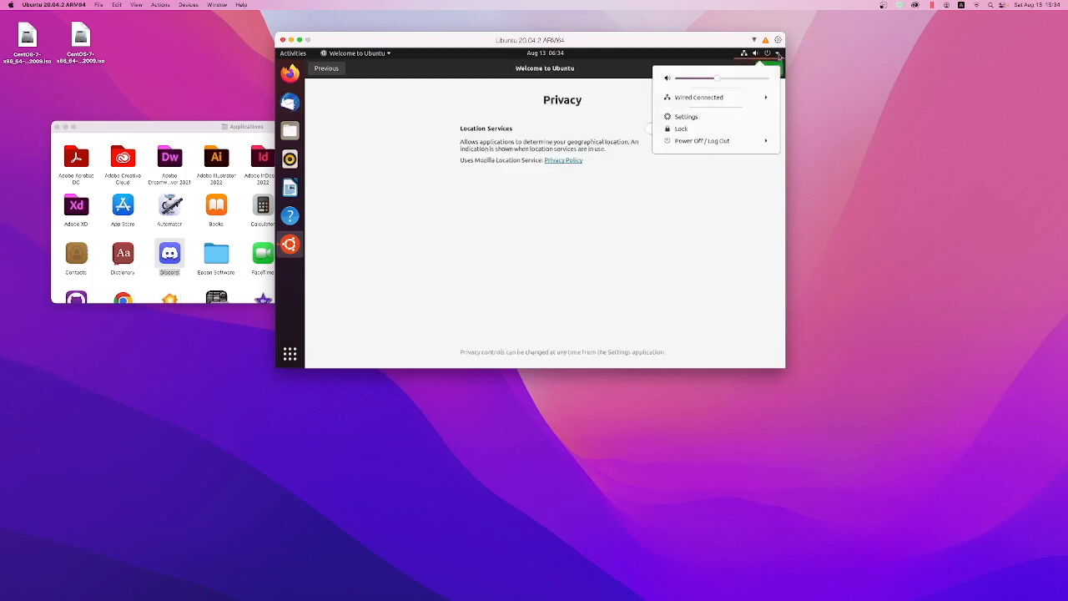
pyautogui.click(703, 115)
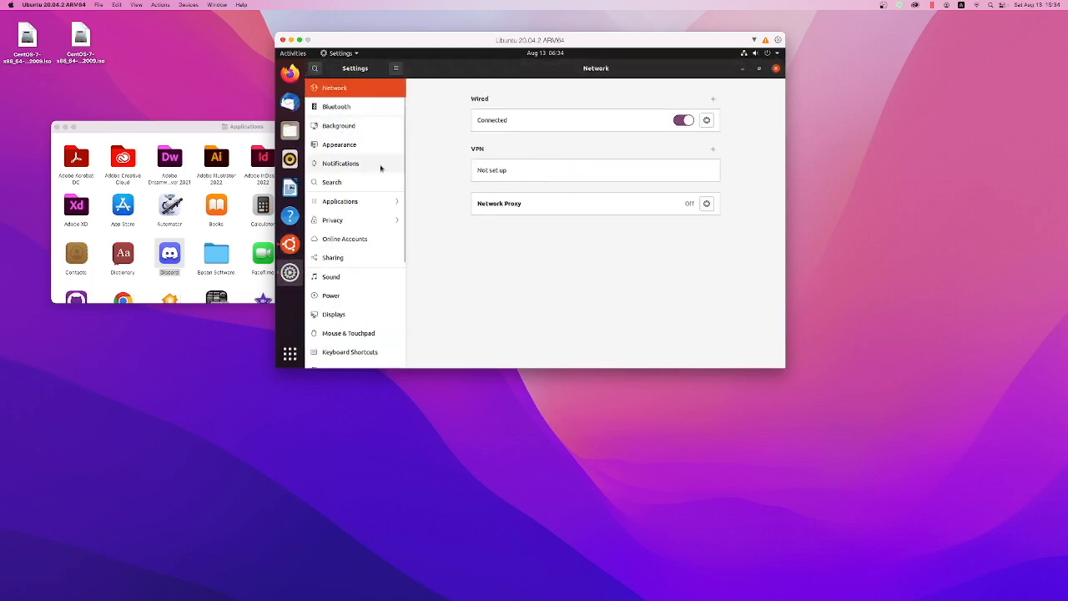
pyautogui.scroll(-3, 380, 168)
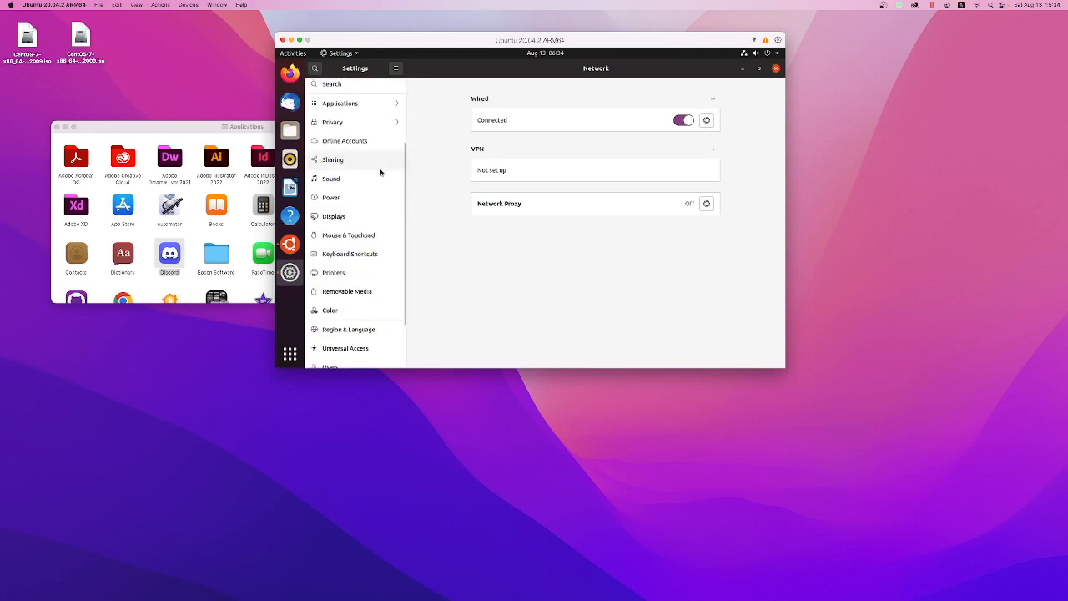
pyautogui.click(363, 255)
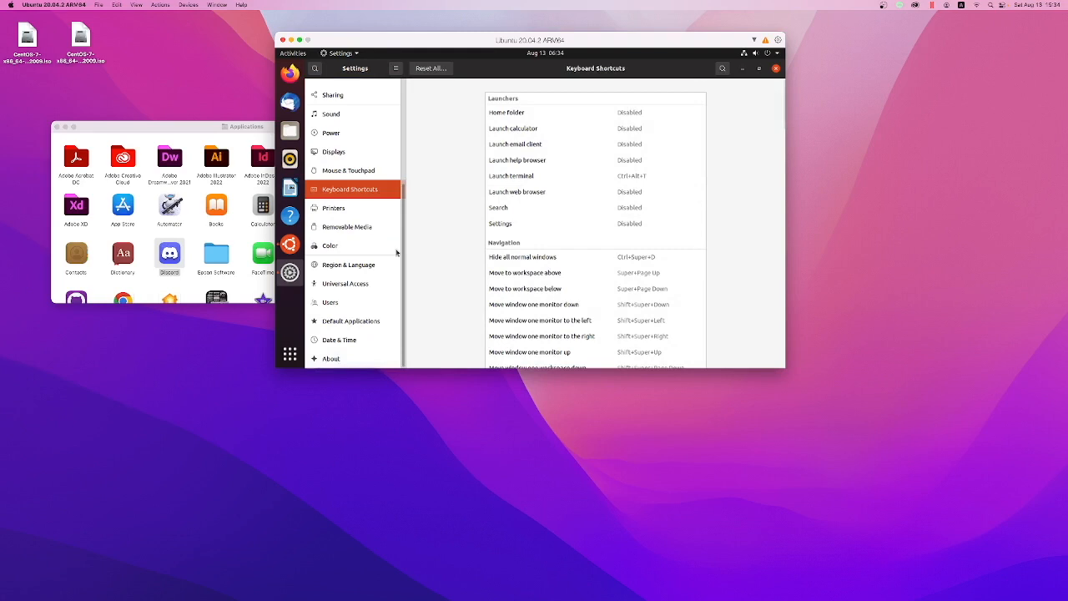
pyautogui.scroll(3, 394, 254)
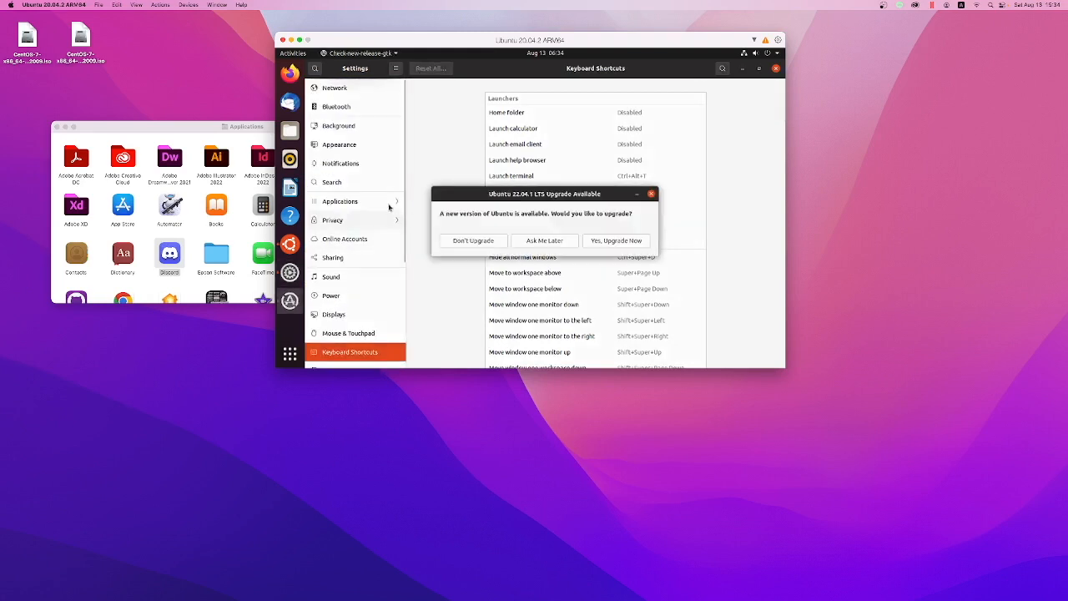
pyautogui.click(652, 194)
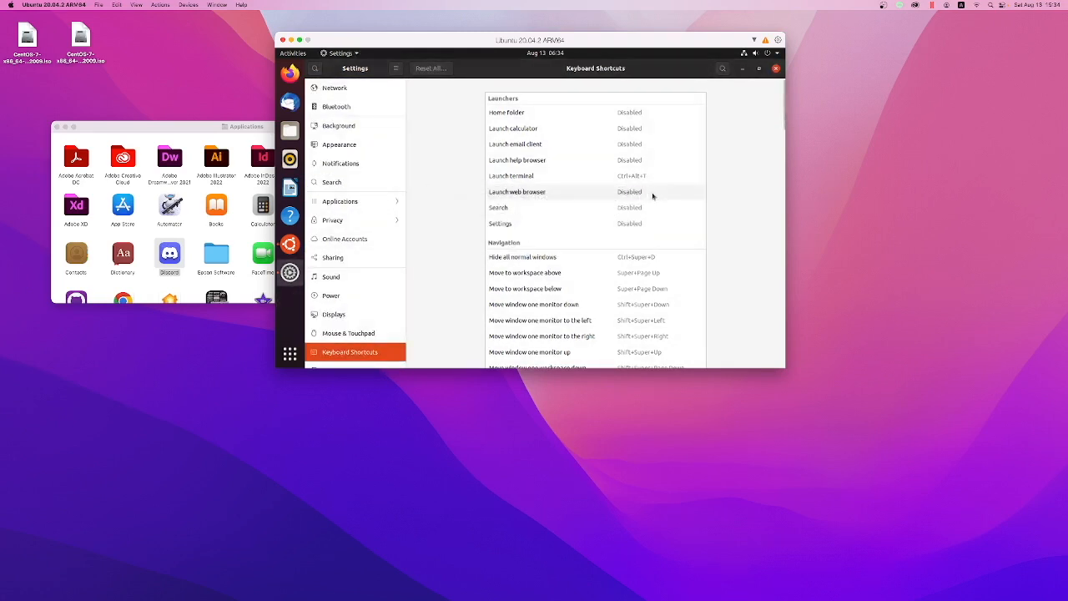
pyautogui.scroll(-3, 415, 232)
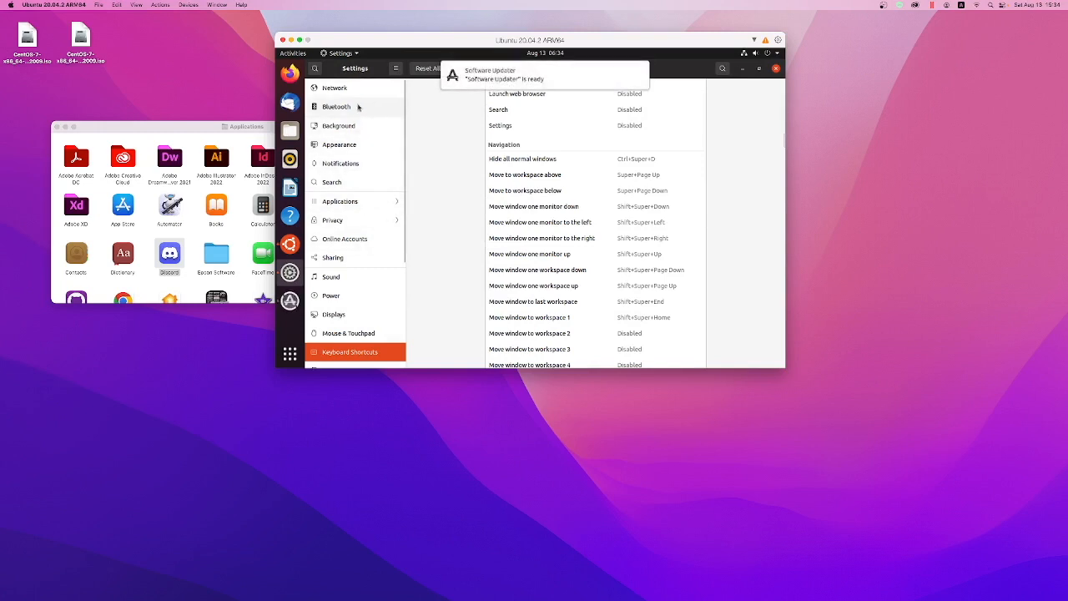
# Step: Replace the English (US) input source with the standard Japanese layout in the Region & Language settings, and close Settings
pyautogui.scroll(-5, 375, 250)
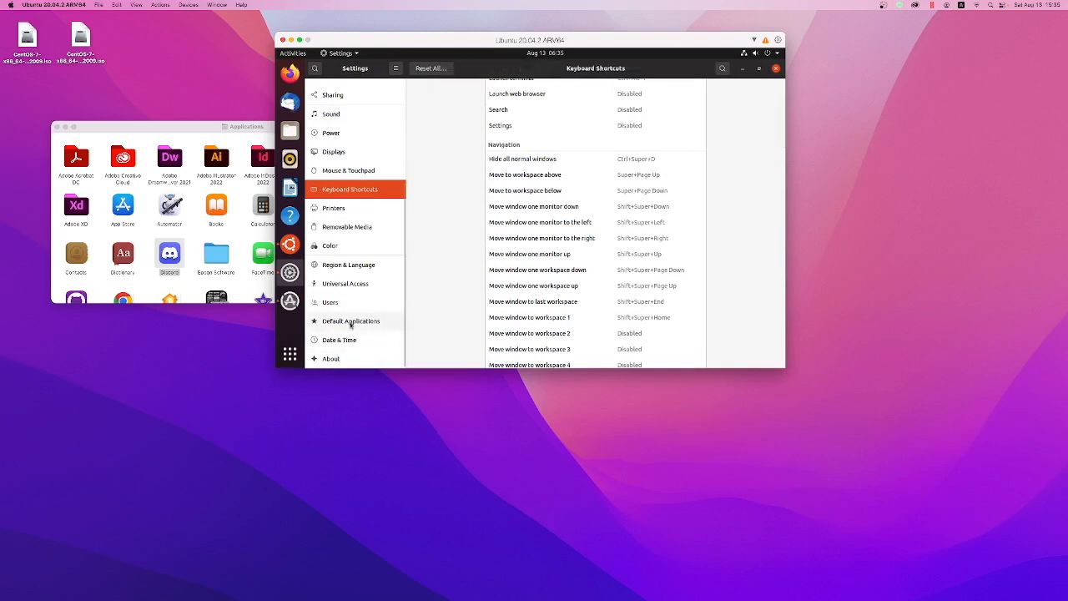
pyautogui.click(368, 266)
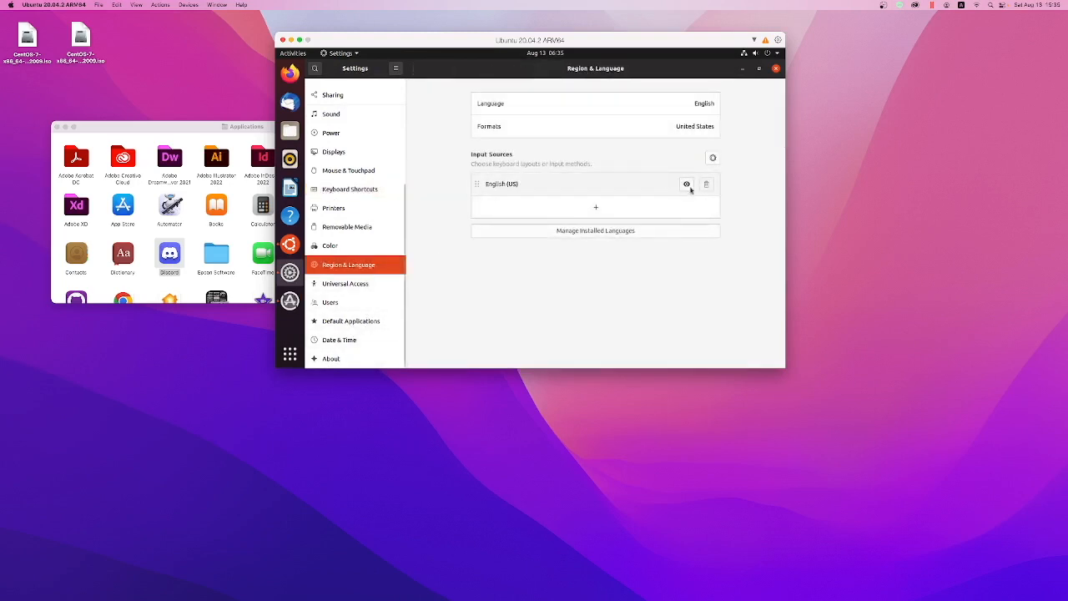
pyautogui.click(596, 207)
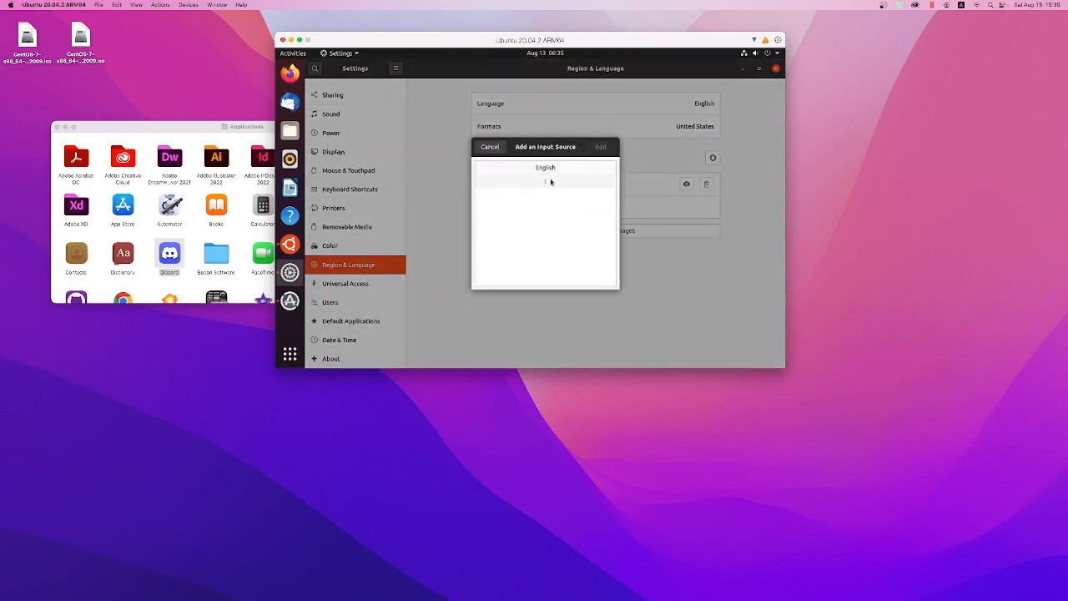
pyautogui.click(542, 180)
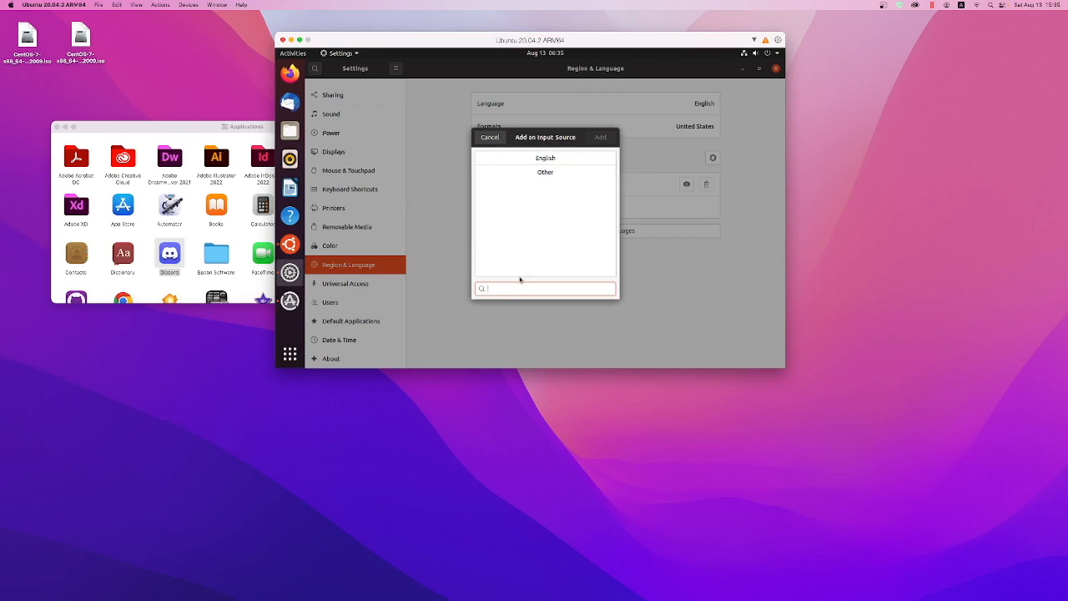
pyautogui.write('japanese')
pyautogui.click(570, 159)
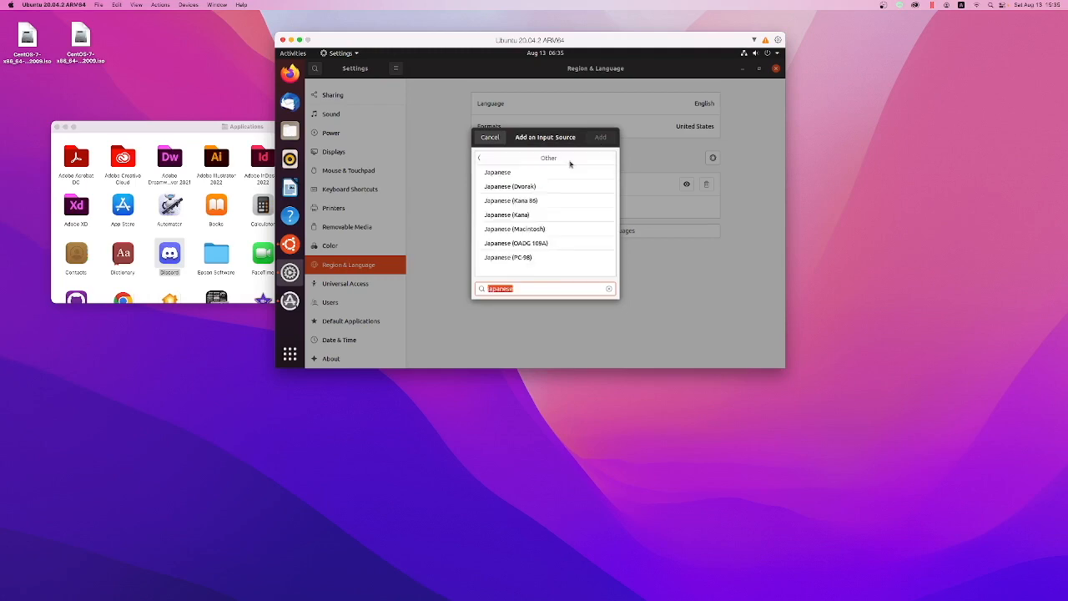
pyautogui.click(530, 174)
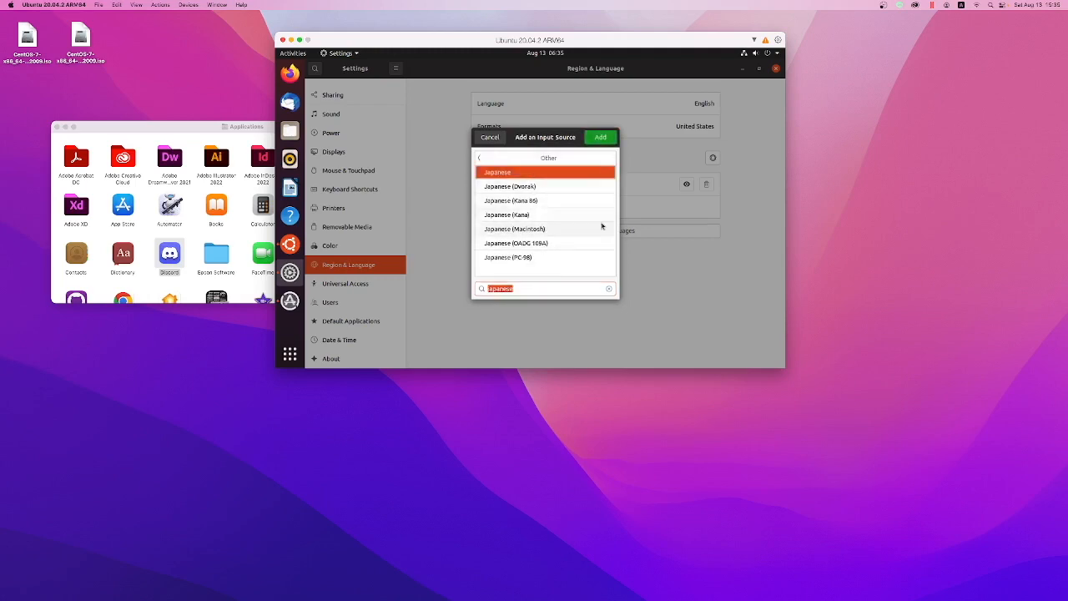
pyautogui.click(601, 137)
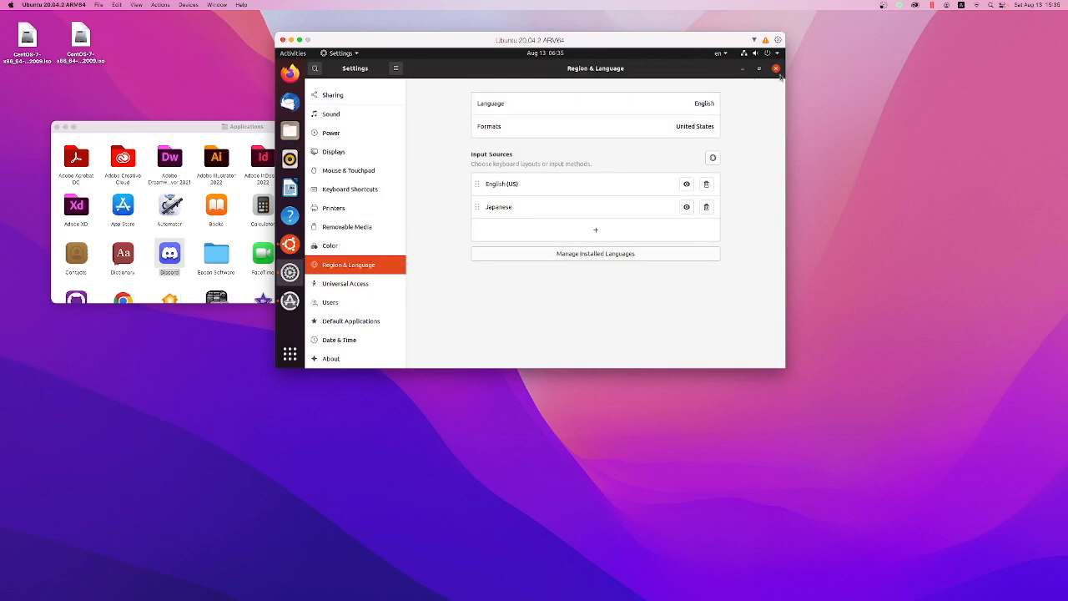
pyautogui.click(707, 184)
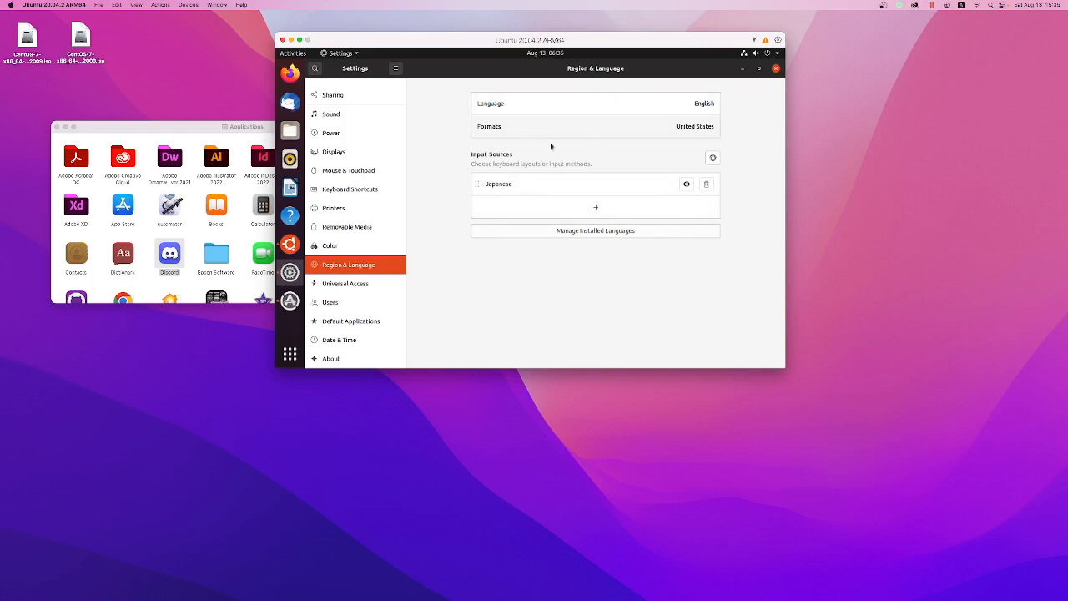
pyautogui.click(776, 69)
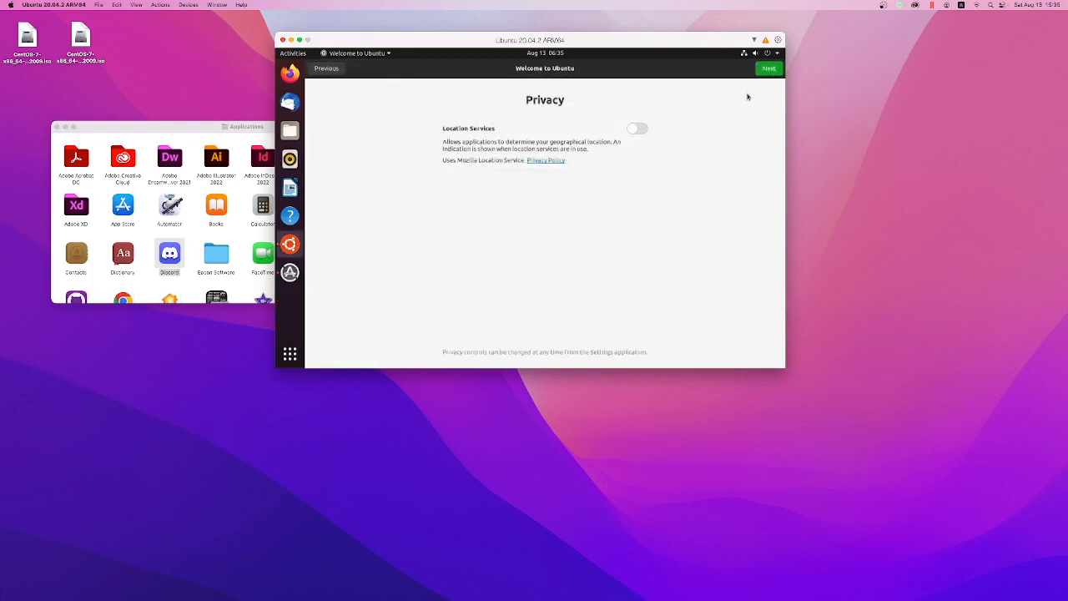
# Step: Finish the Ubuntu welcome setup with Location Services left off, and dismiss the Software Updater offer
pyautogui.click(769, 70)
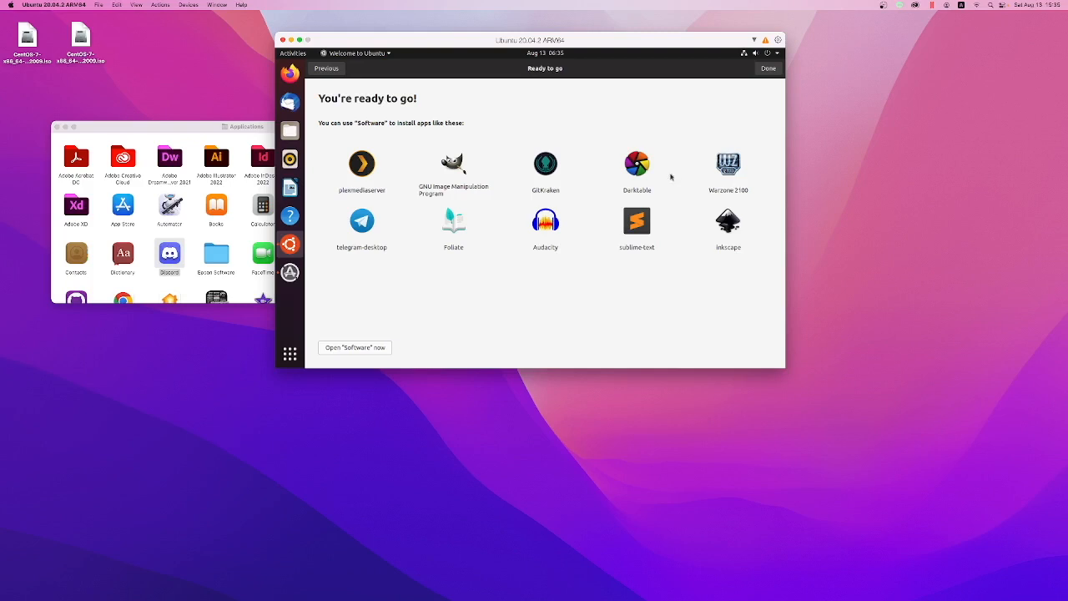
pyautogui.click(769, 68)
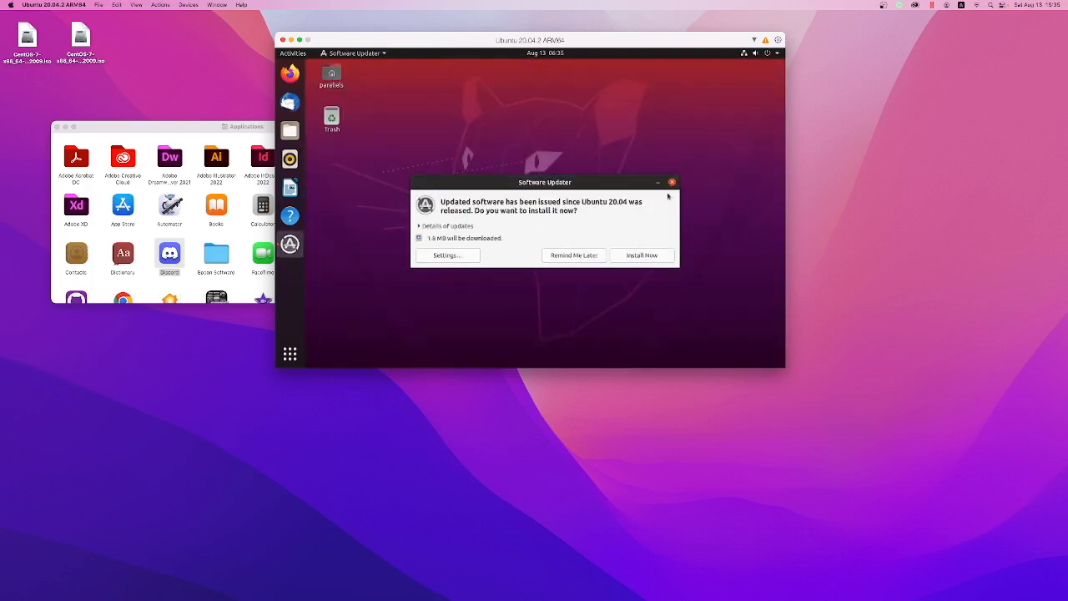
pyautogui.click(671, 183)
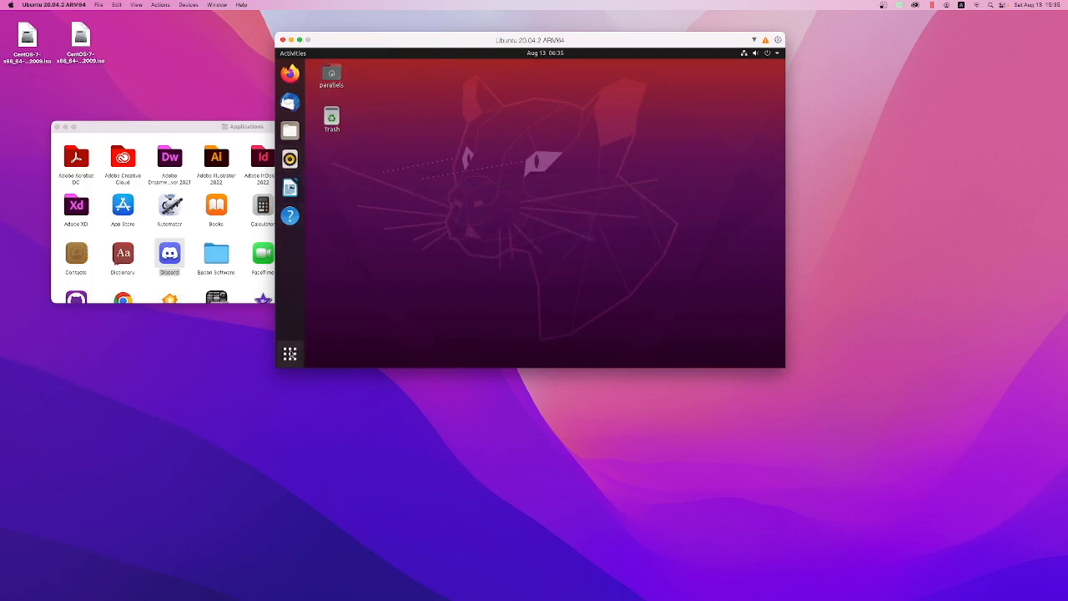
# Step: Search Ubuntu's applications for "ter" and open the Terminal
pyautogui.click(290, 353)
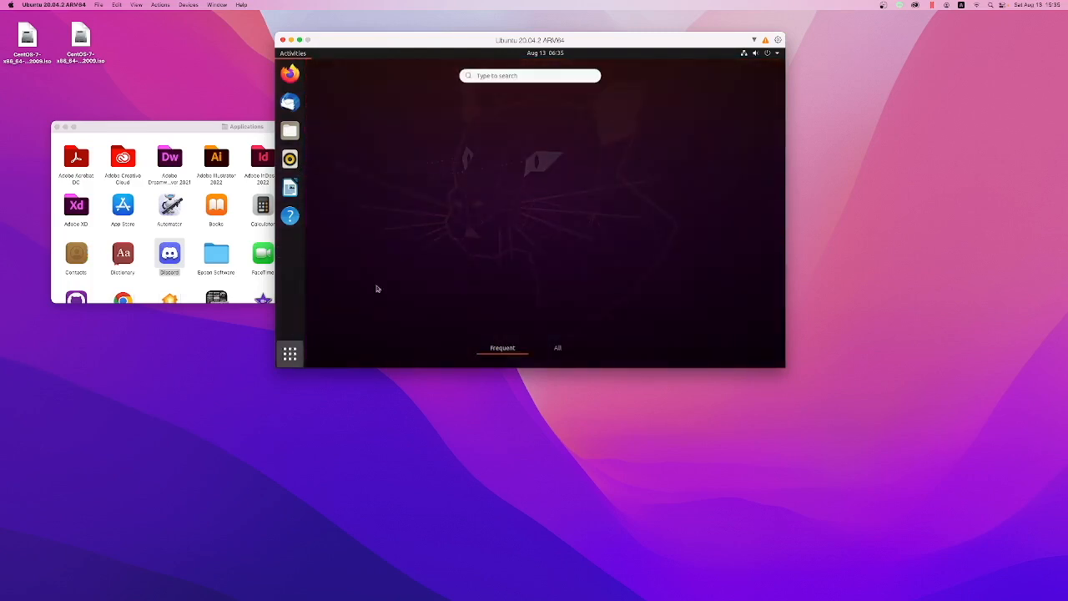
pyautogui.click(546, 73)
pyautogui.write('ter')
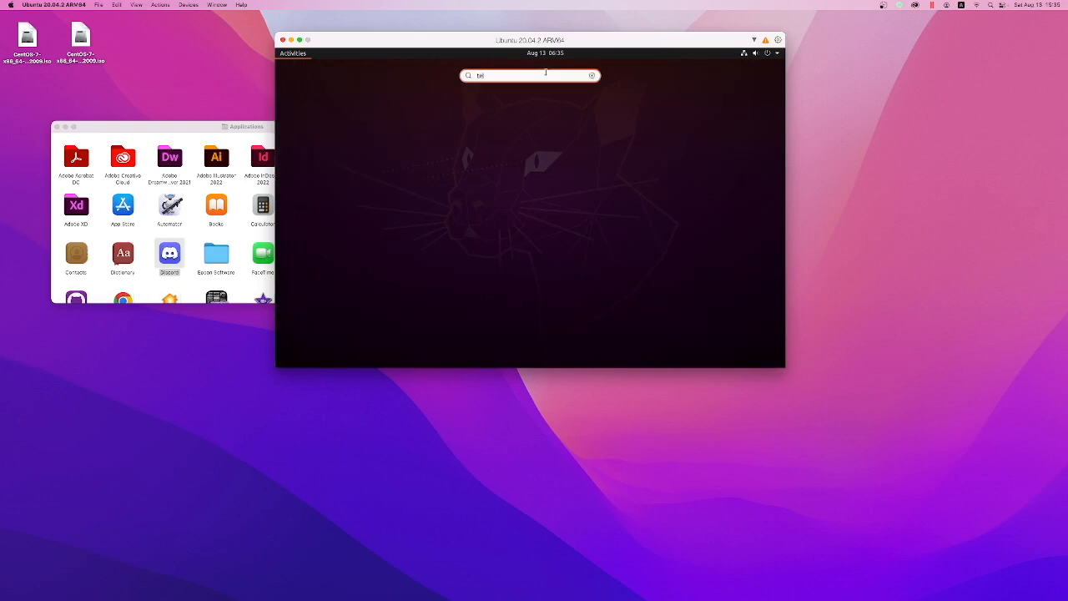
pyautogui.click(533, 118)
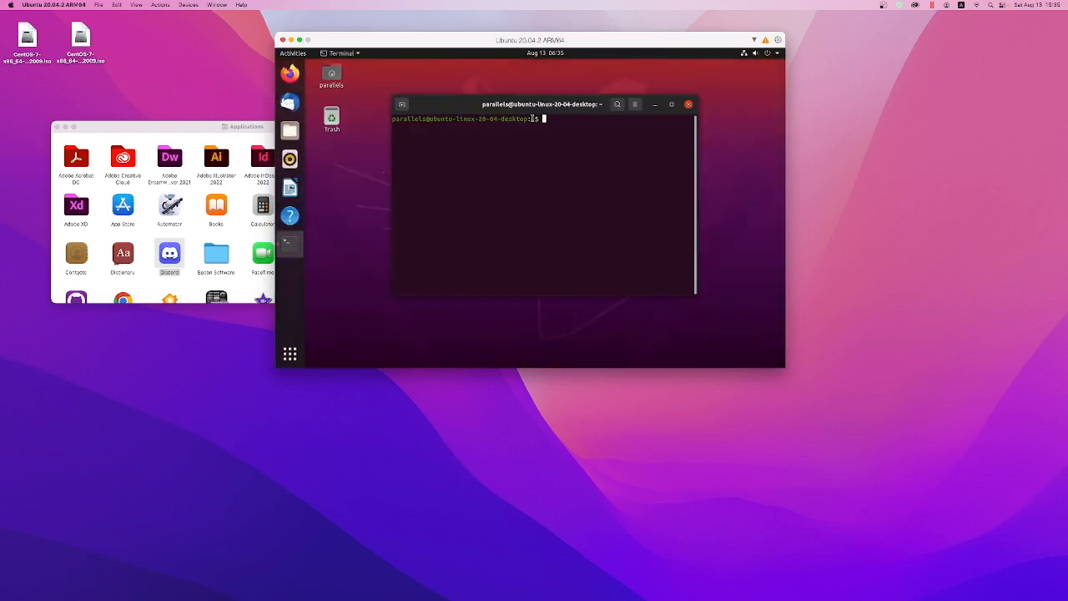
# Step: List the home directory's contents with ls, and change to the root directory with cd / and list it too
pyautogui.write('ls')
pyautogui.press('Return')
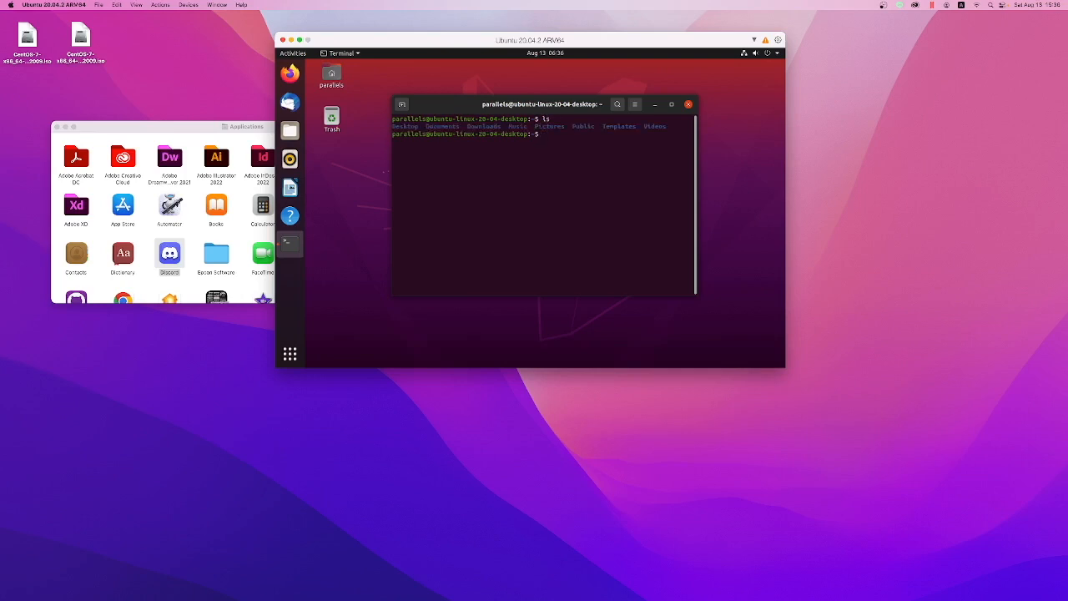
pyautogui.write('cd /')
pyautogui.press('Return')
pyautogui.write('ls')
pyautogui.press('Return')
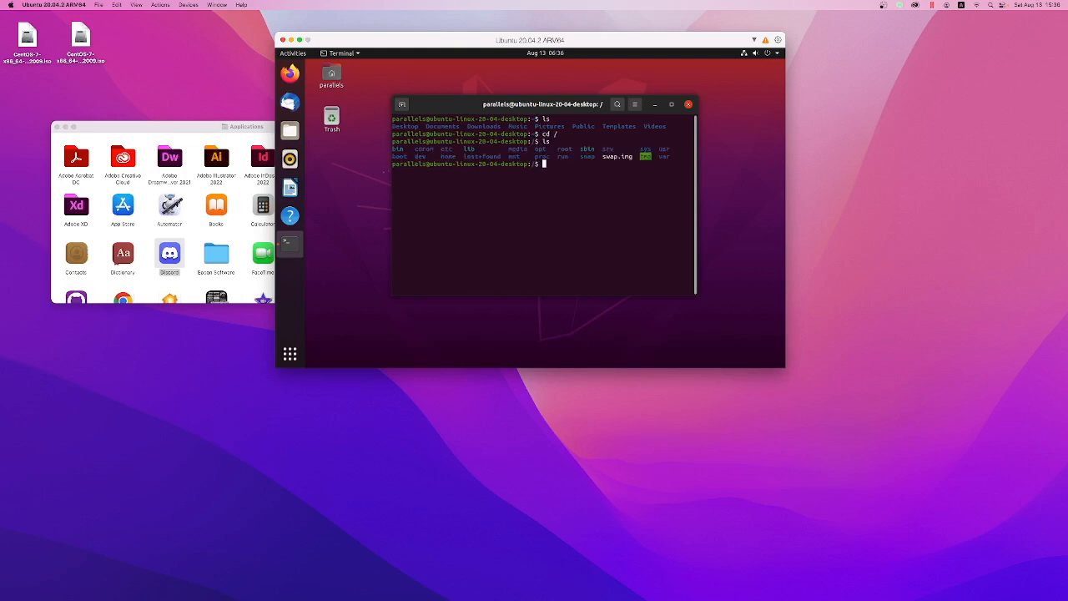
# Step: Close the Mac's Applications folder window and shift the Ubuntu virtual machine window slightly lower on the desktop
pyautogui.click(57, 128)
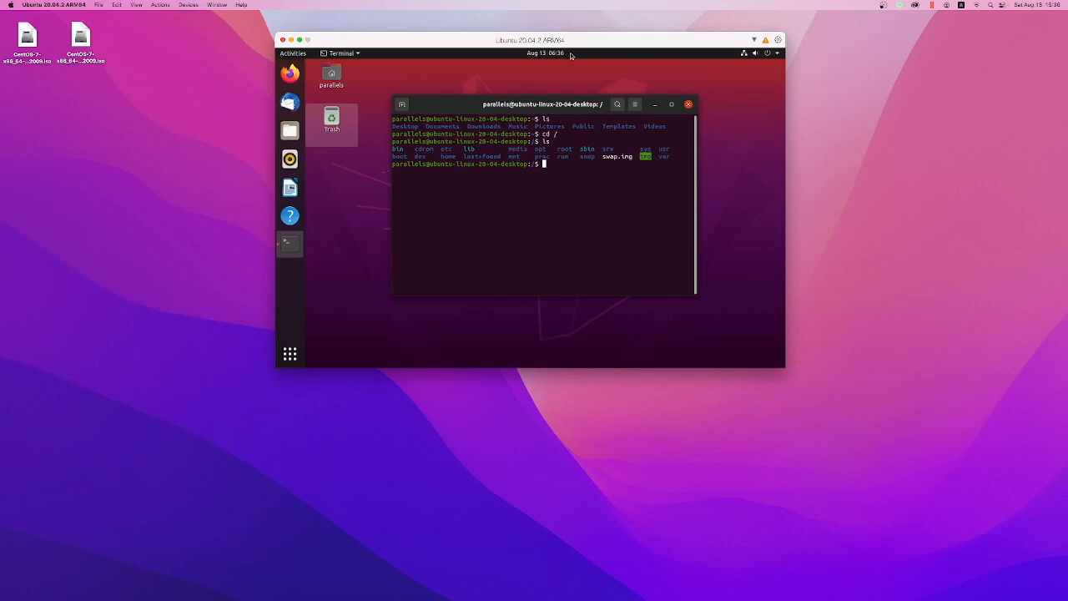
pyautogui.moveTo(546, 35); pyautogui.dragTo(527, 49)
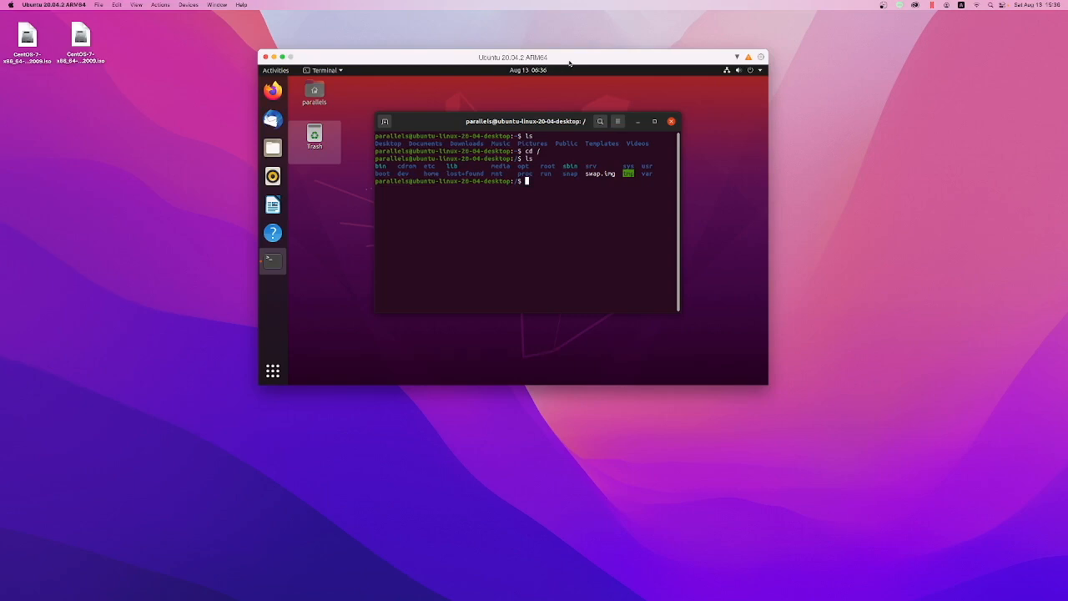
pyautogui.moveTo(89, 40); pyautogui.dragTo(851, 71)
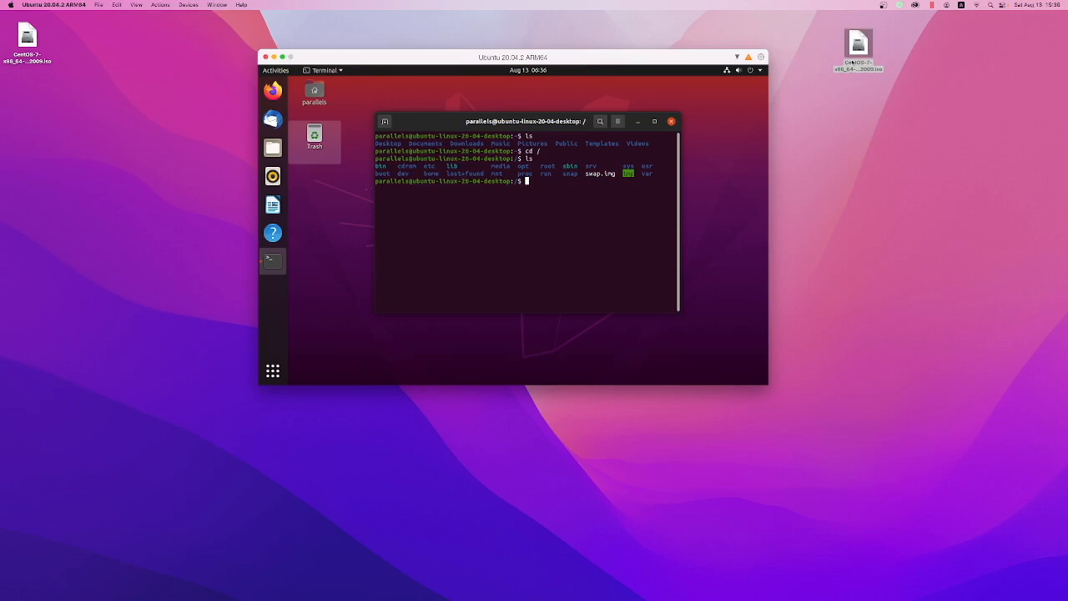
pyautogui.moveTo(857, 47); pyautogui.dragTo(86, 50)
pyautogui.click(78, 40)
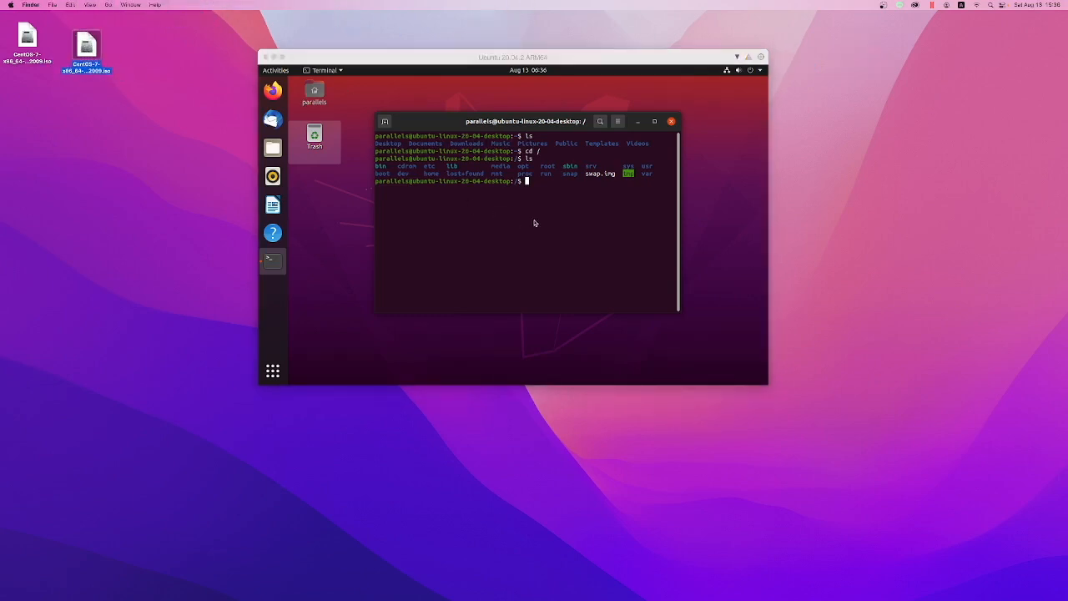